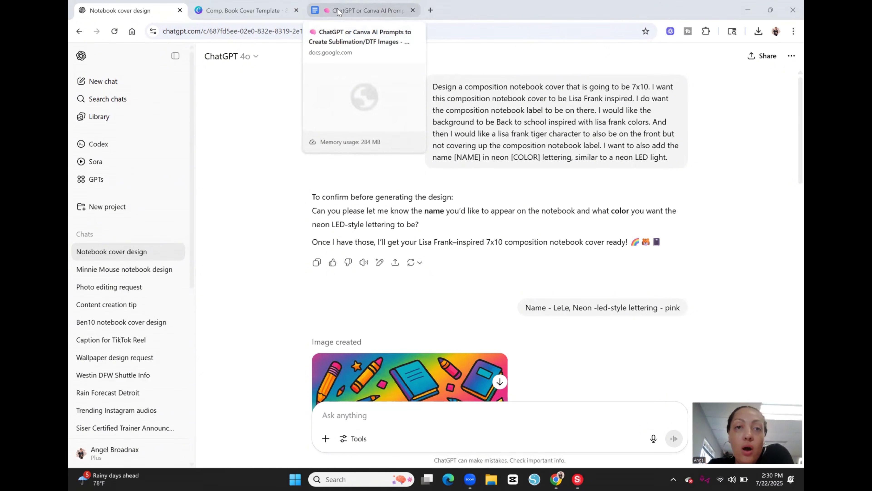
Step: Switch to the Google Docs prompt list and read through it to the Pen & Gear Composition Notebook front and back cover prompts
left_click(364, 11)
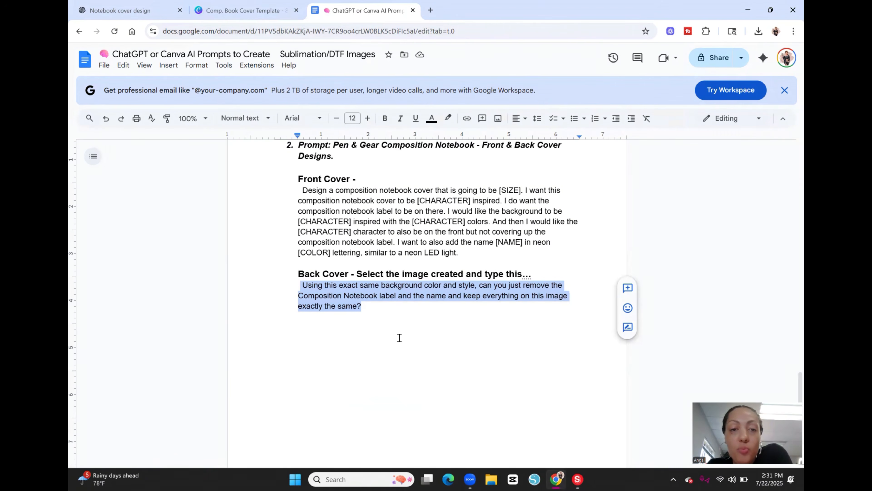
scroll(439, 298, "up", 20)
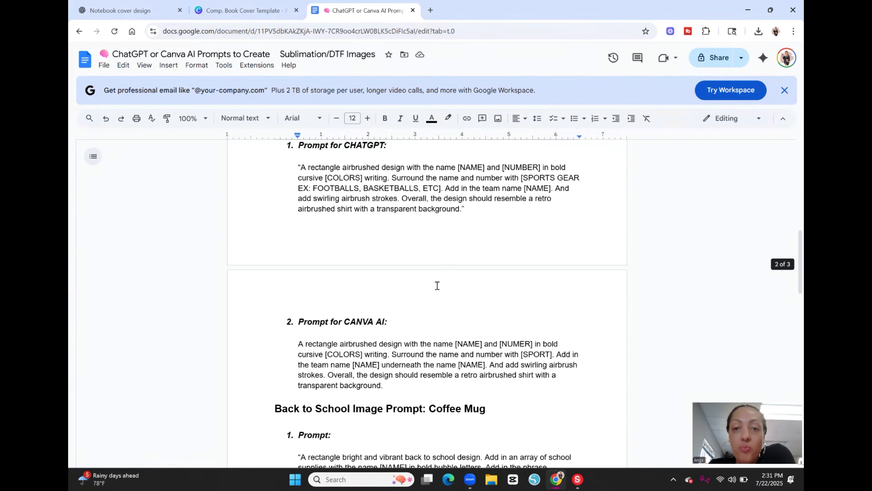
scroll(437, 285, "down", 20)
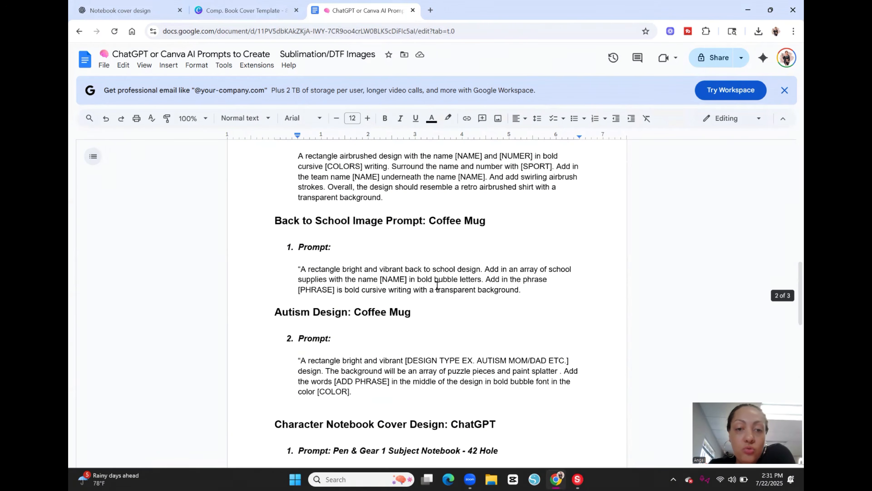
scroll(437, 285, "up", 20)
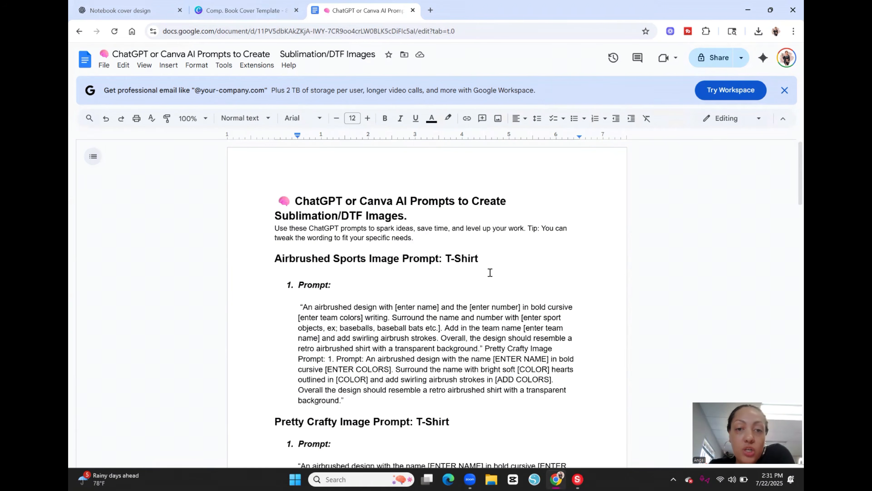
scroll(573, 290, "down", 7)
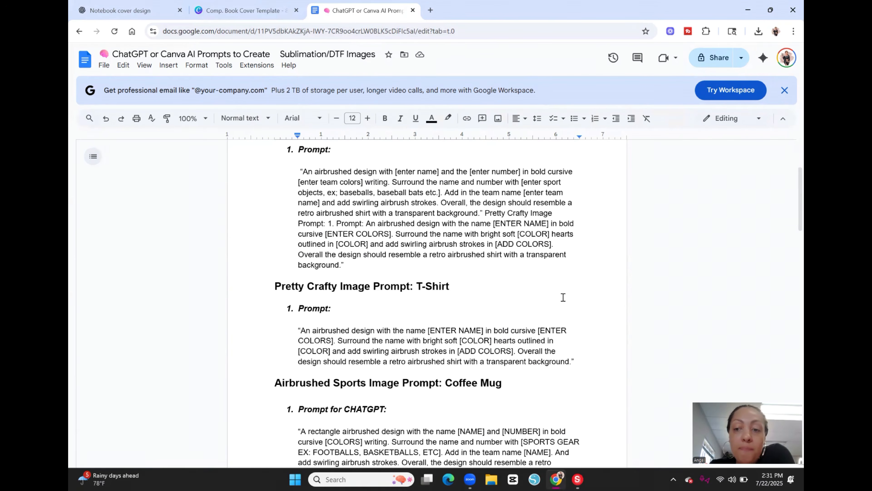
scroll(561, 295, "down", 20)
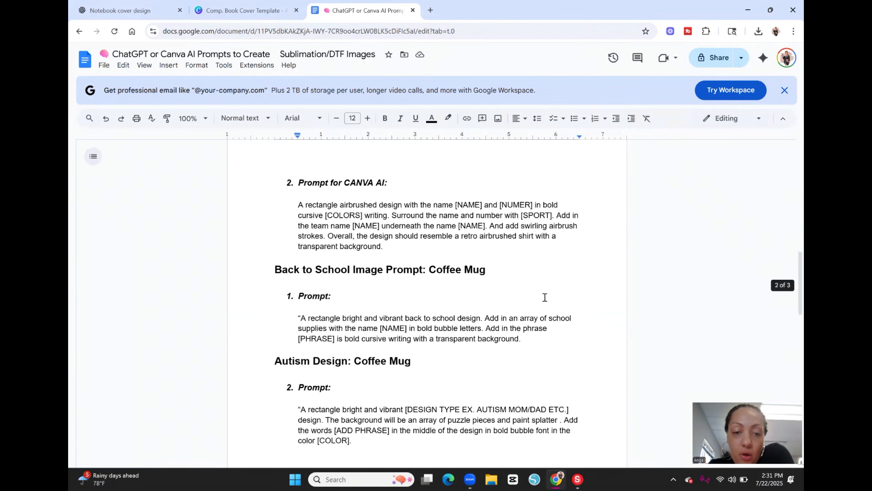
scroll(524, 297, "down", 3)
scroll(527, 304, "down", 6)
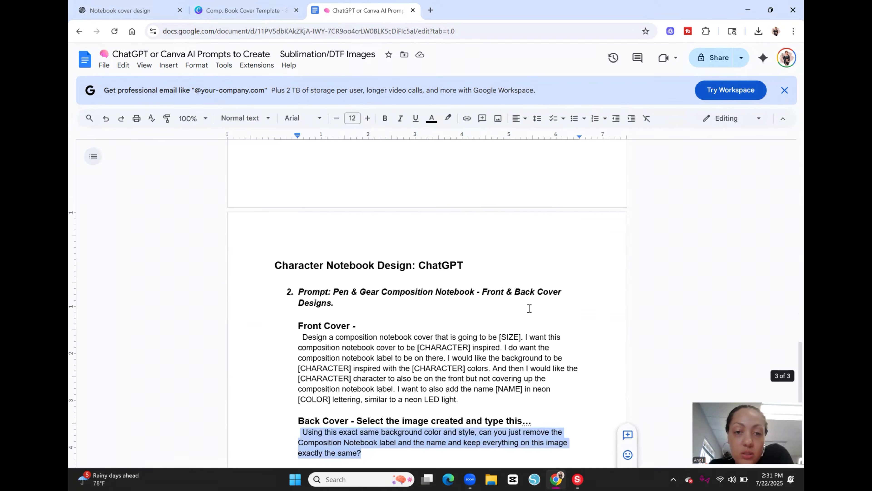
scroll(529, 310, "down", 1)
scroll(528, 308, "up", 1)
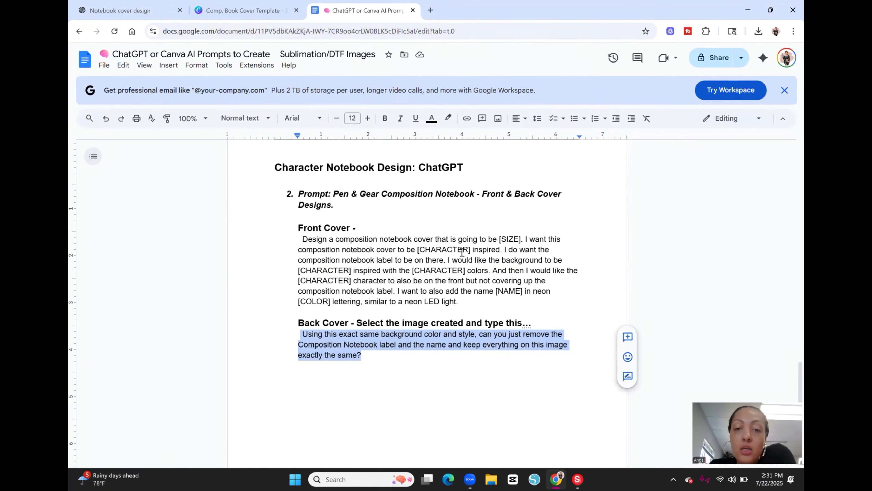
Step: Highlight the full Front Cover prompt and compare it with the filled-in prompt and generated cover in the ChatGPT notebook chat
left_click_drag(422, 301, 404, 291)
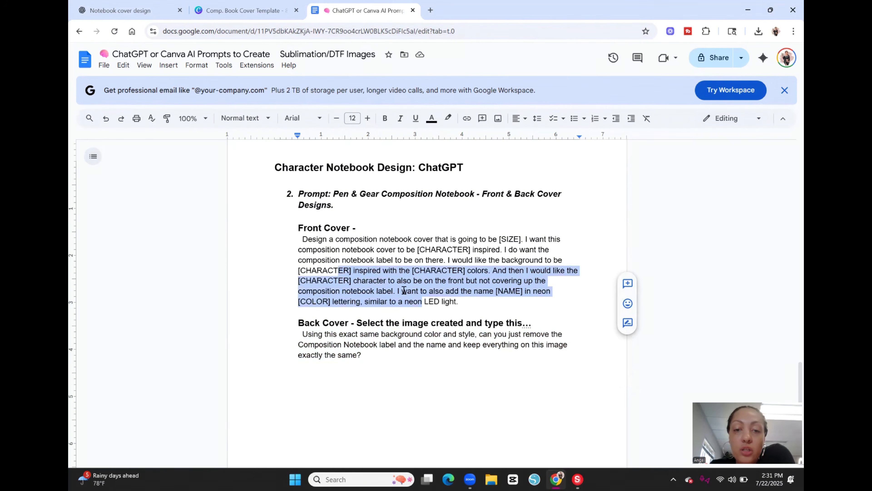
left_click_drag(468, 302, 359, 229)
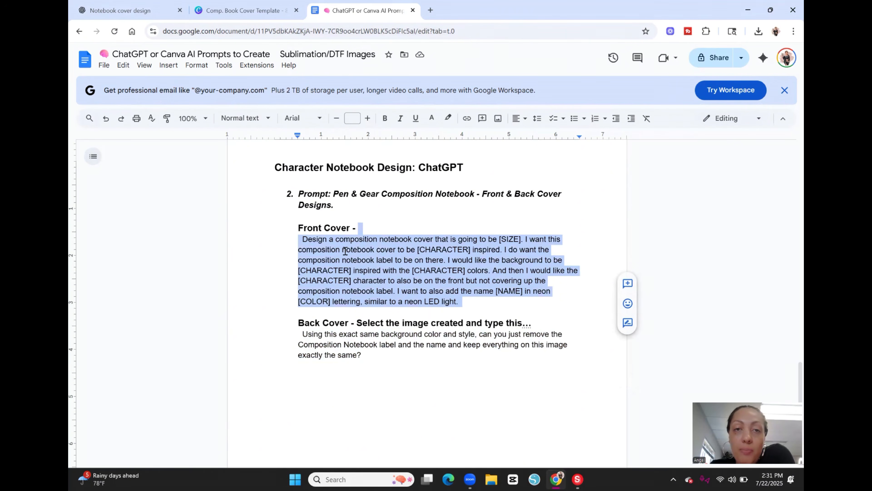
left_click(144, 12)
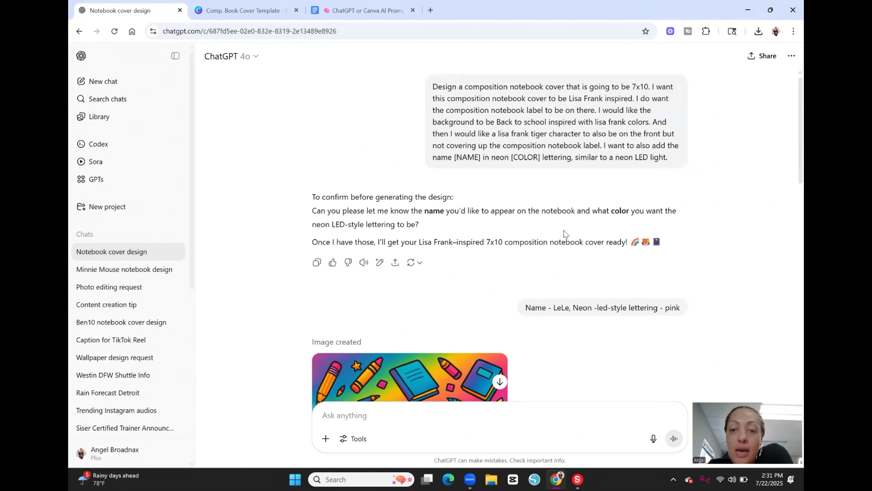
scroll(652, 302, "down", 5)
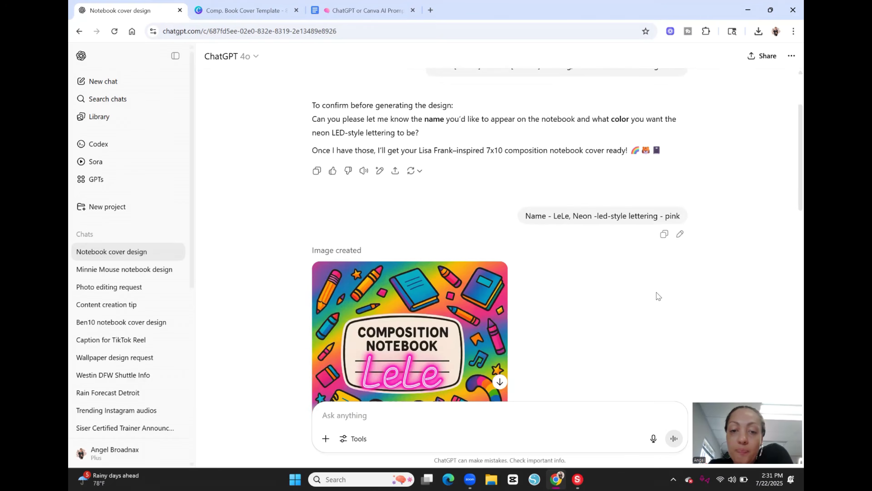
scroll(644, 292, "down", 3)
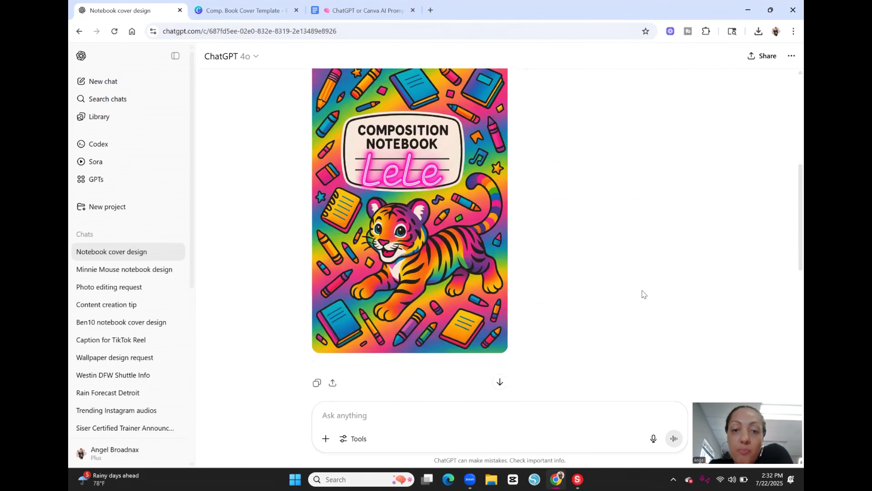
scroll(639, 290, "up", 9)
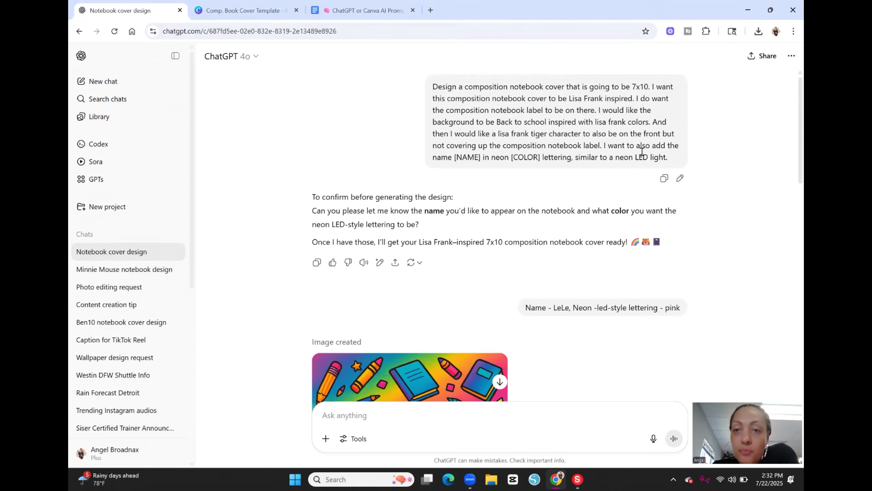
Step: Check the Back Cover prompt in the Google Docs list and return to the generated front cover in ChatGPT
left_click(364, 10)
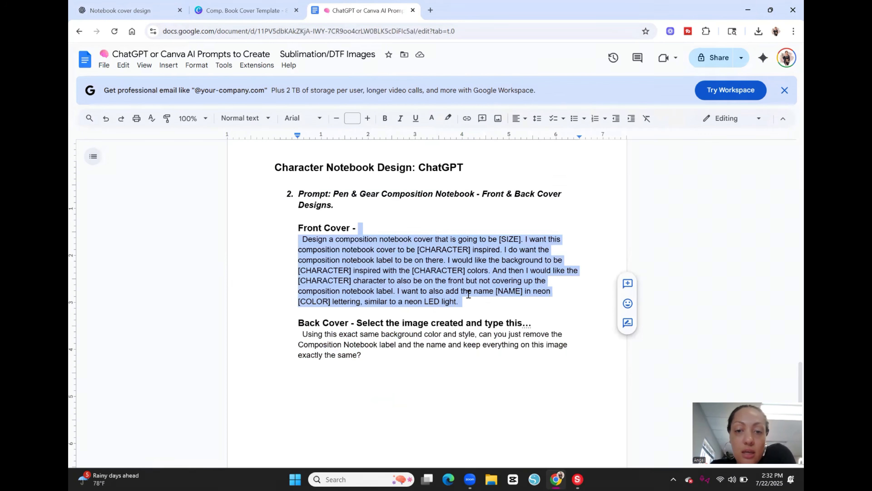
left_click(437, 358)
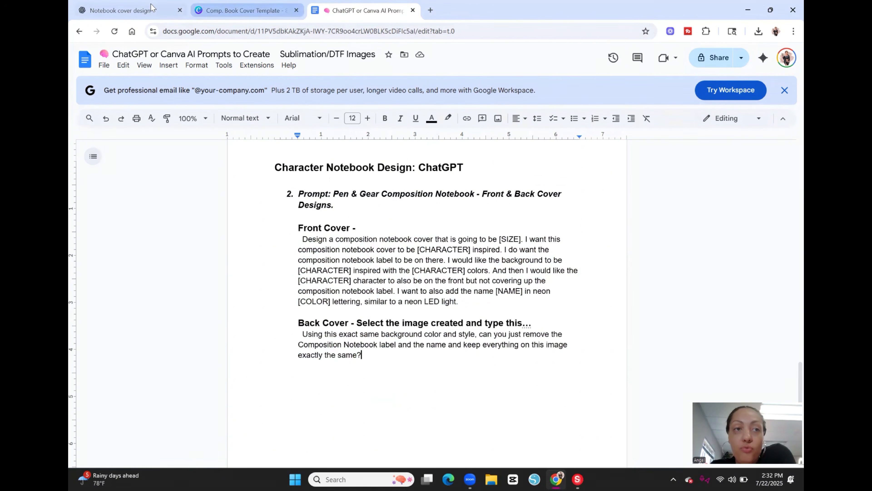
left_click(139, 10)
scroll(599, 160, "down", 6)
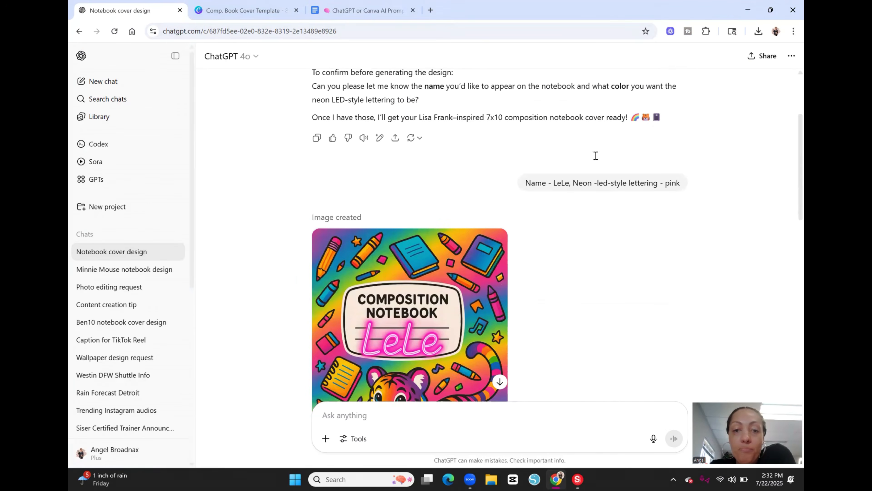
scroll(530, 149, "down", 1)
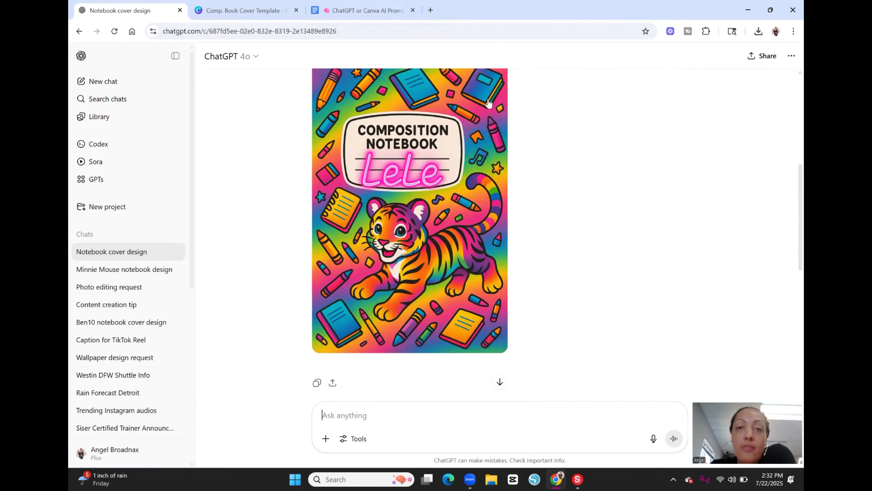
Step: Copy the Back Cover prompt text from the Google Docs list and return to the ChatGPT notebook chat
left_click(395, 13)
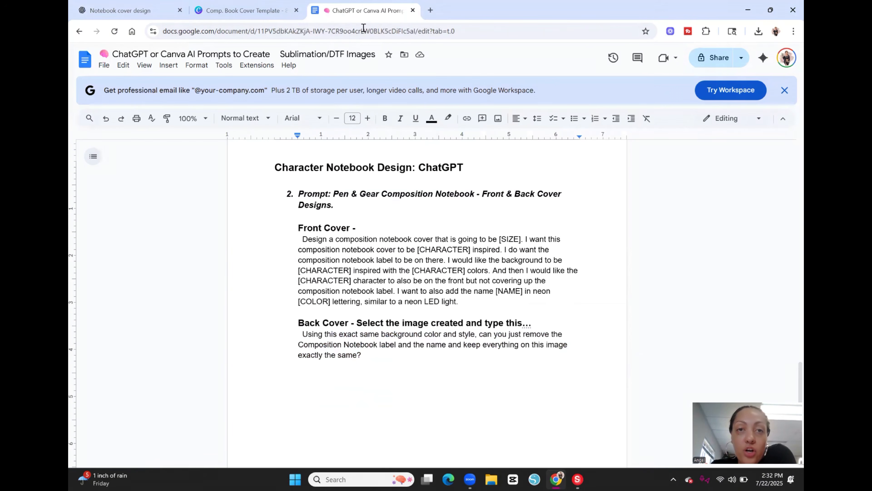
left_click_drag(374, 356, 302, 334)
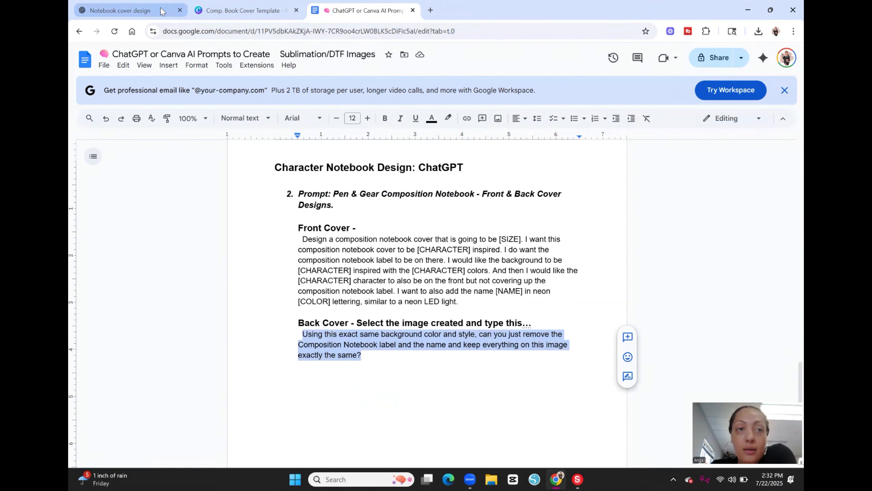
left_click(151, 11)
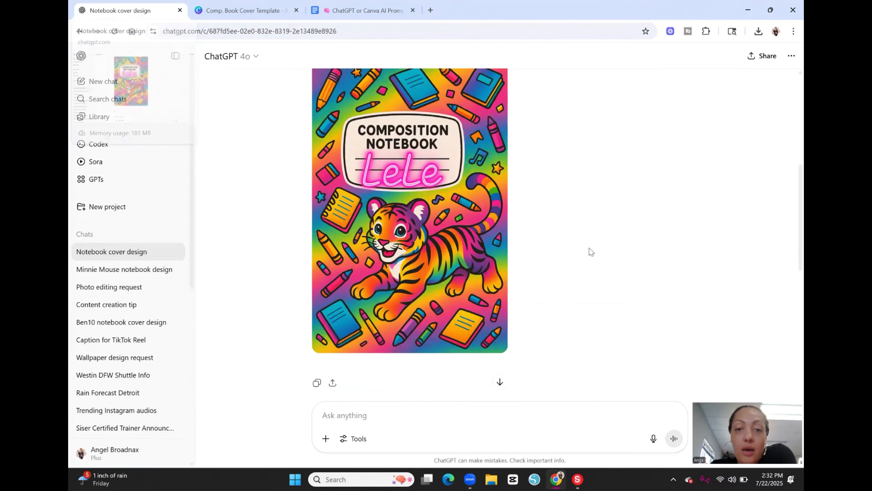
Step: Open the generated front cover image, paste the Back Cover prompt as its edit request, and close the image view without sending
scroll(566, 191, "up", 3)
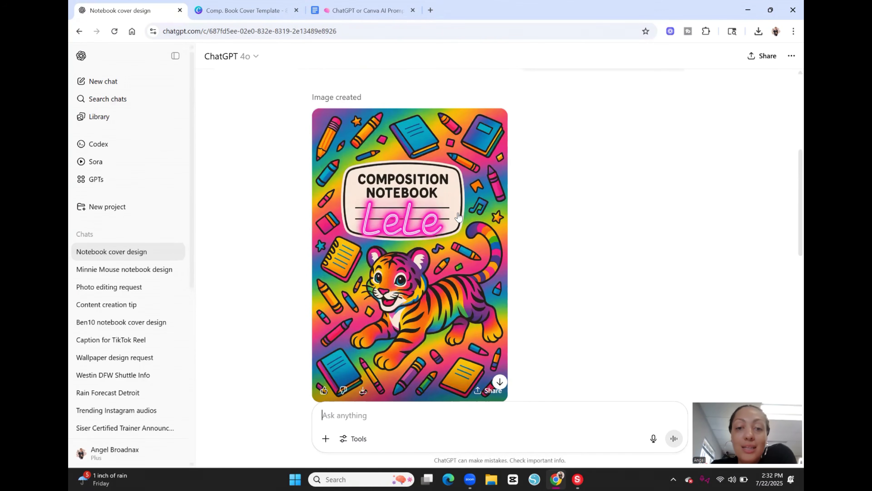
left_click(458, 216)
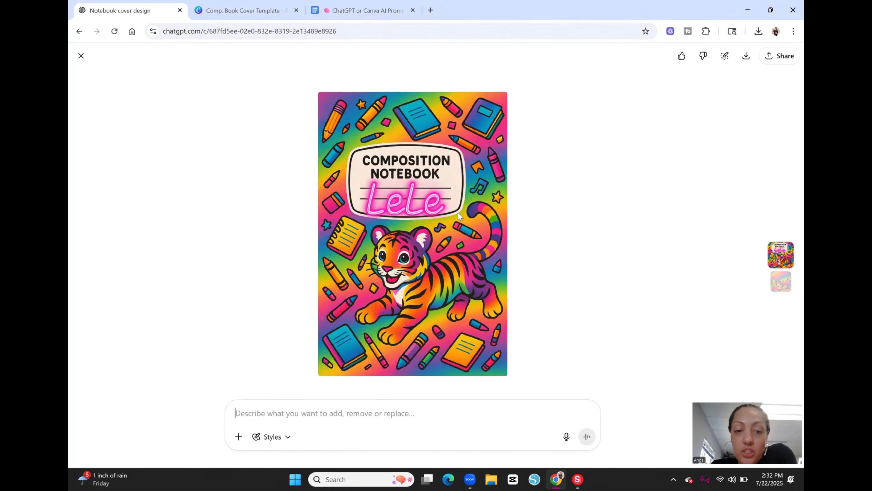
left_click(264, 427)
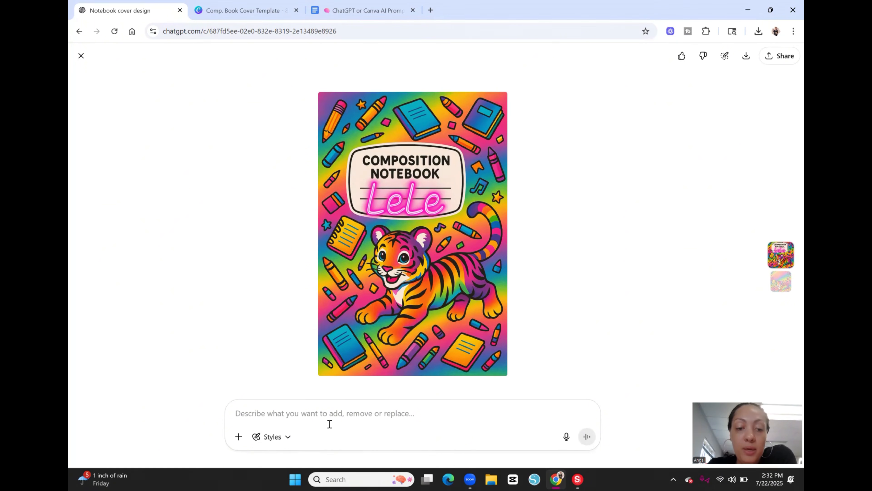
right_click(330, 413)
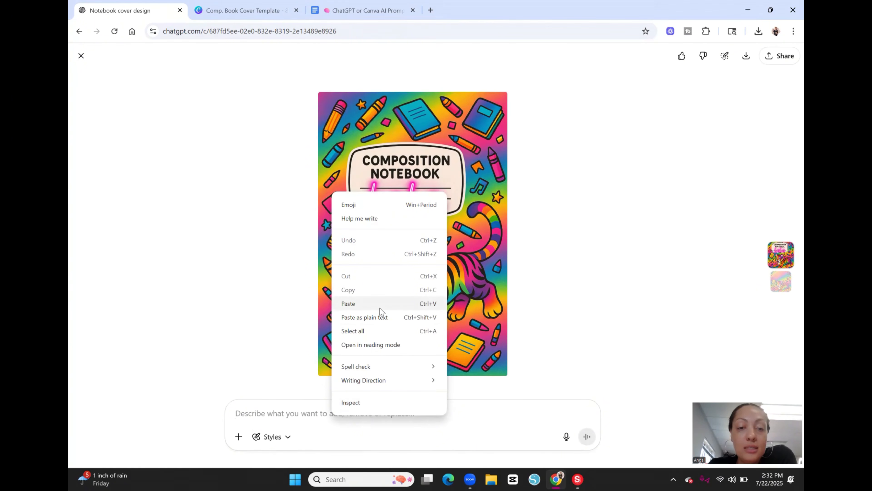
left_click(386, 305)
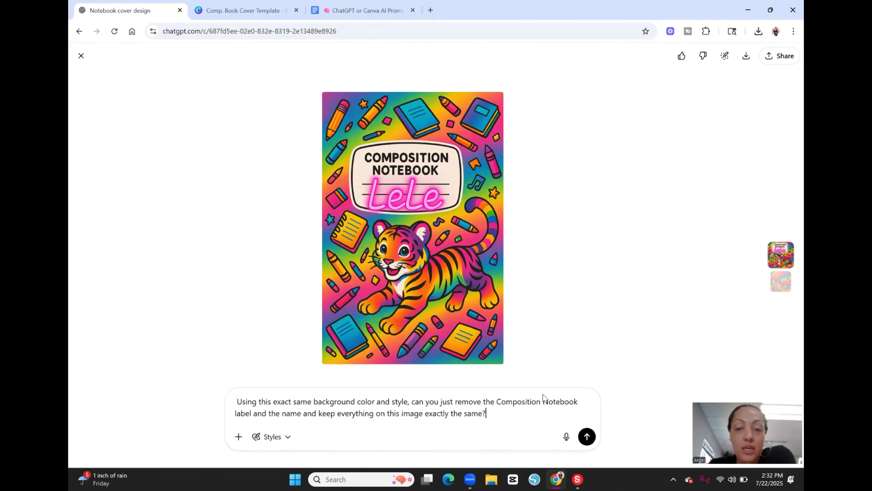
left_click(81, 56)
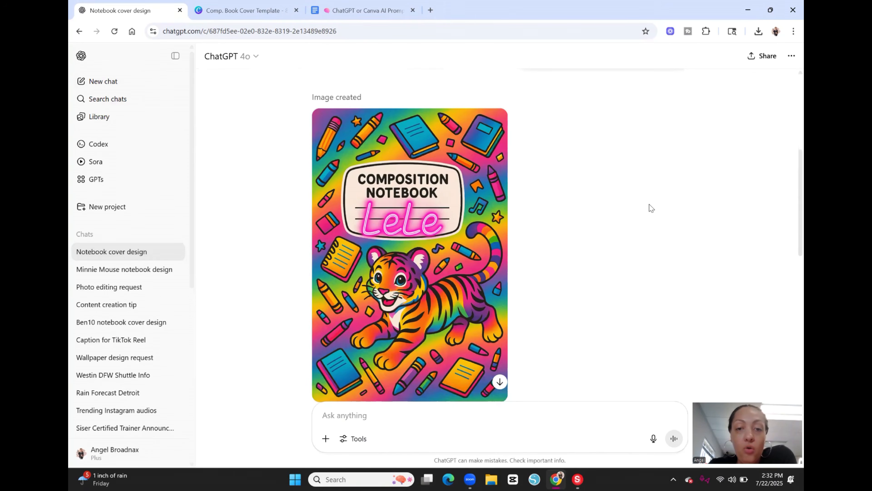
Step: View the generated back cover image, then switch to the Canva Comp. Book Cover Template and duplicate its page
scroll(398, 189, "down", 5)
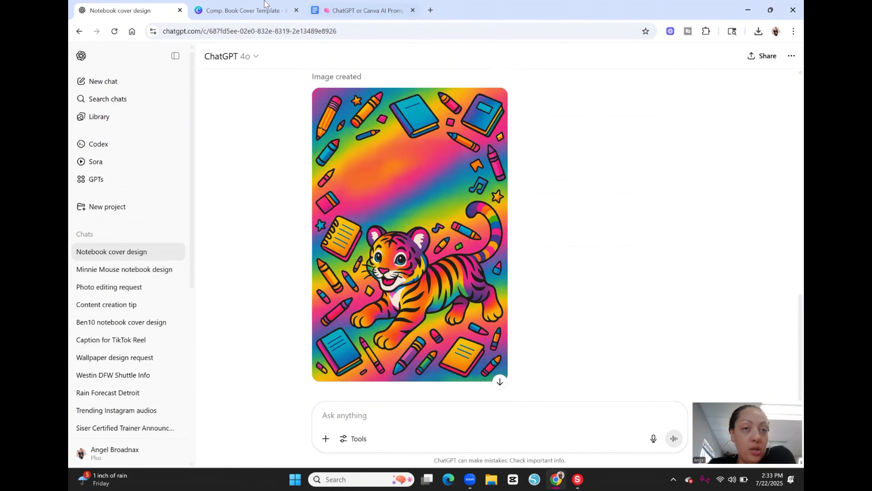
left_click(221, 14)
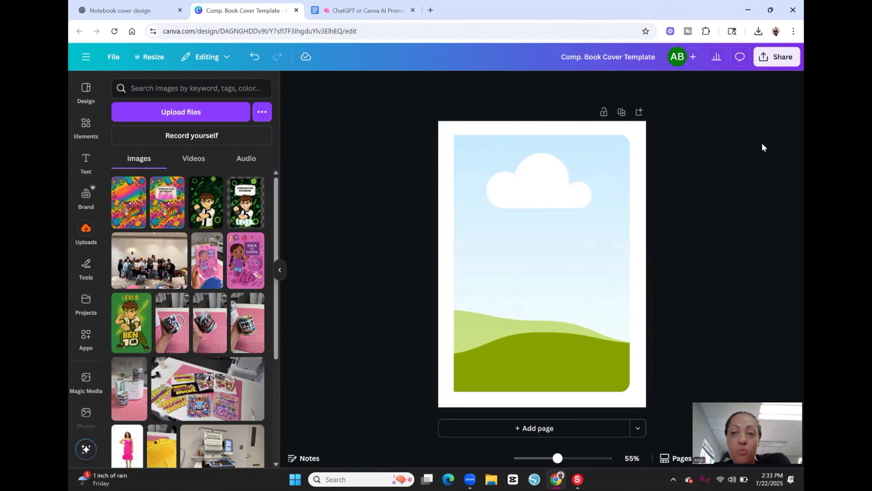
left_click(622, 112)
scroll(731, 144, "up", 5)
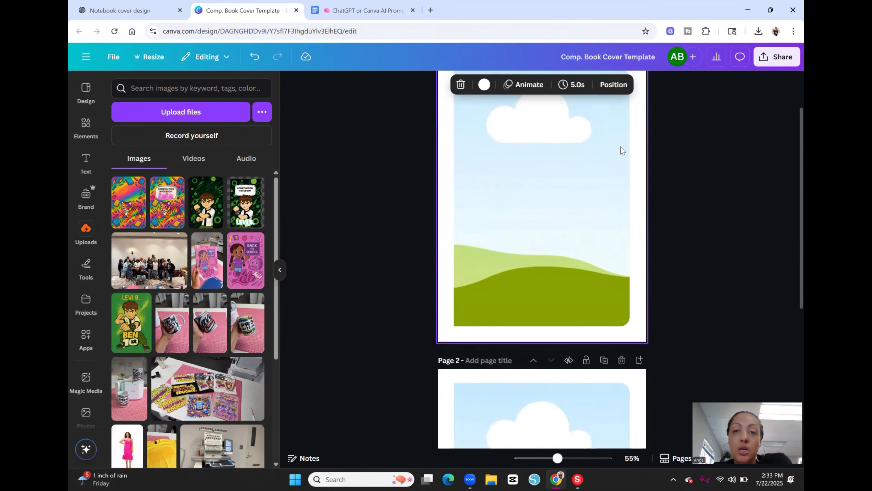
scroll(601, 223, "down", 4)
scroll(687, 257, "up", 5)
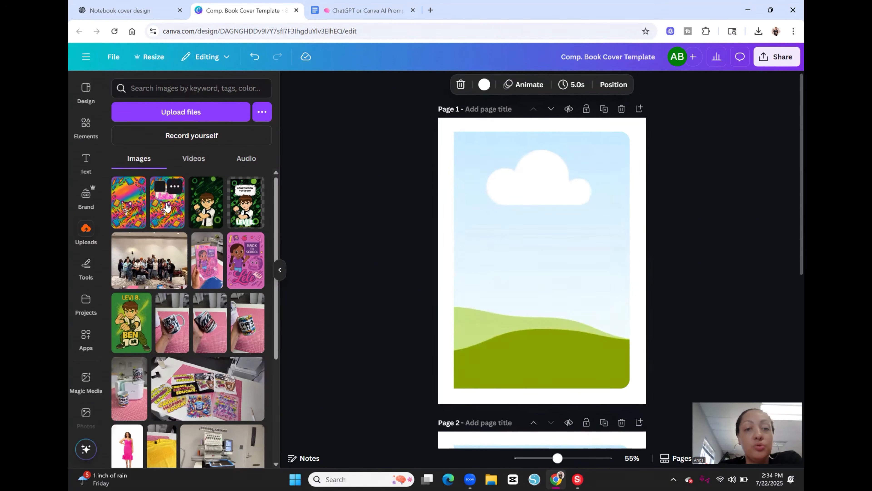
Step: Fill the frame on page 1 with the uploaded tiger cover image that has the Composition Notebook label
left_click_drag(169, 206, 512, 229)
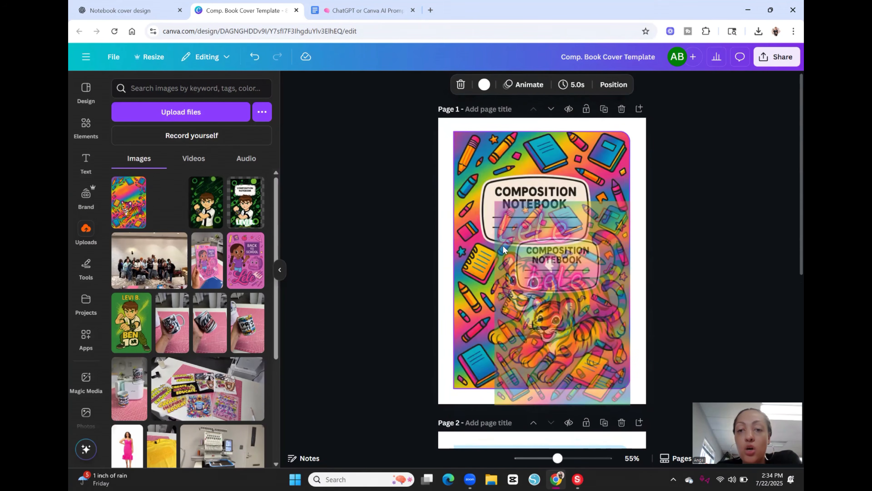
left_click(772, 243)
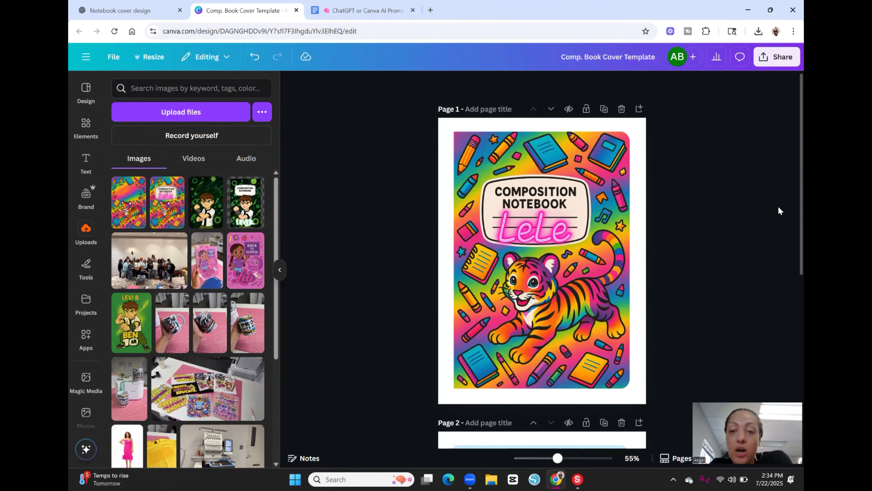
Step: Rotate the page 2 frame 180 degrees and fill it with the uploaded tiger back cover image that has no label
scroll(774, 212, "down", 8)
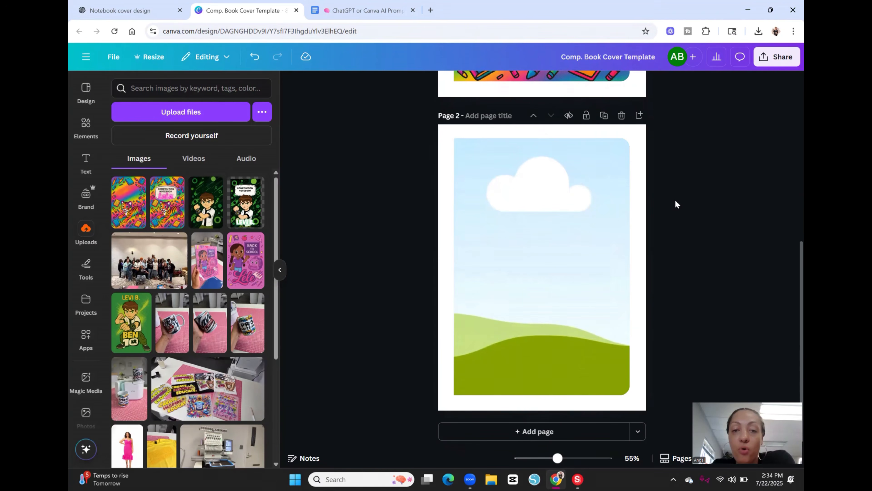
left_click(577, 230)
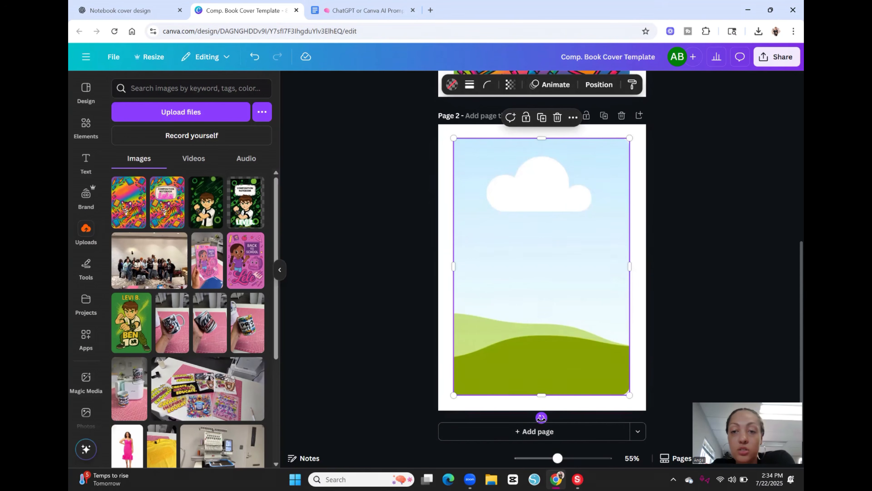
left_click_drag(542, 418, 544, 160)
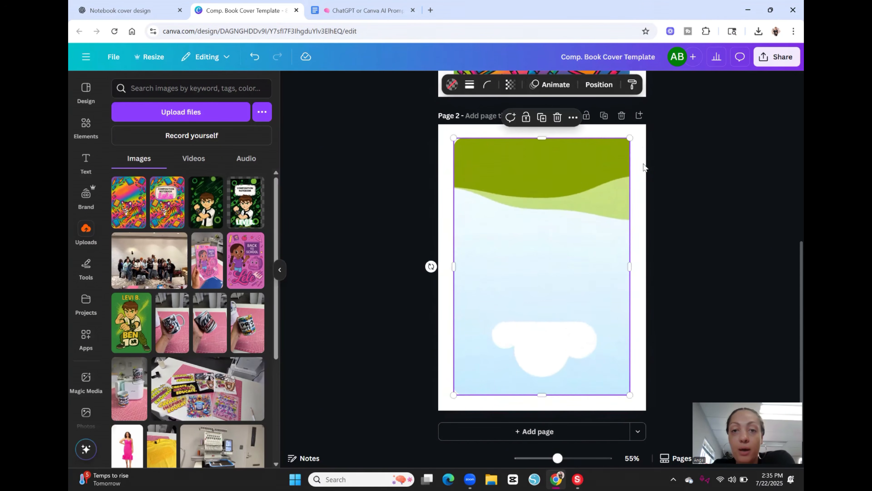
left_click(715, 180)
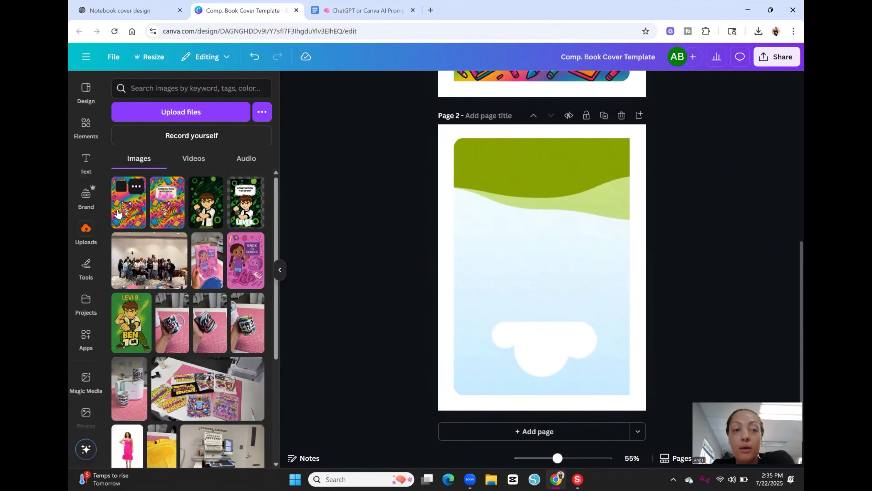
left_click_drag(129, 210, 527, 272)
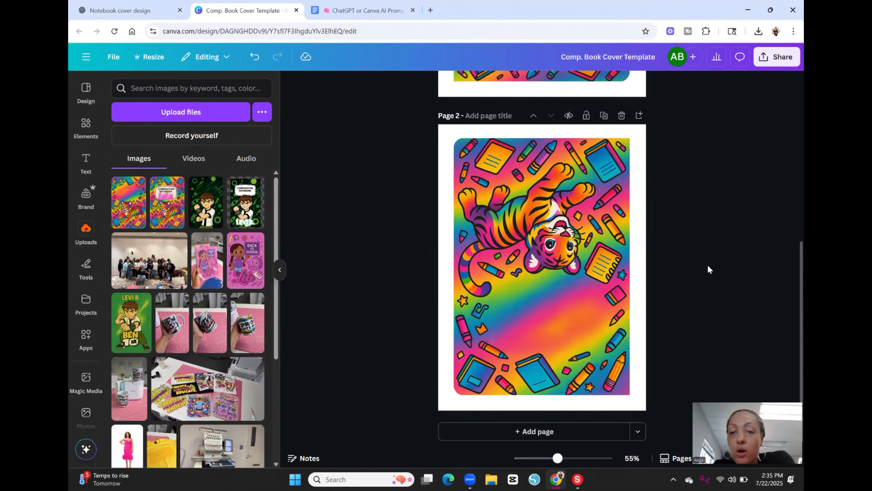
left_click(279, 271)
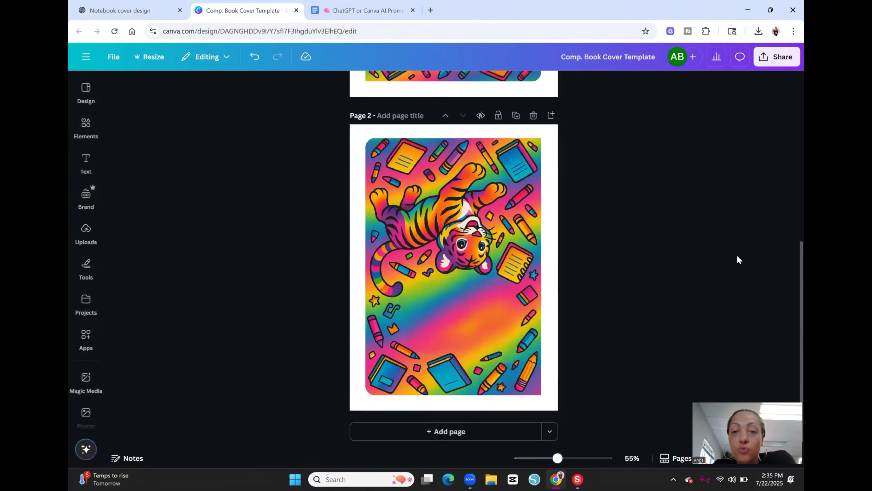
Step: Rotate the tiger image inside the page 2 frame by about 180 degrees so it stands upright, and apply the crop
double_click(494, 283)
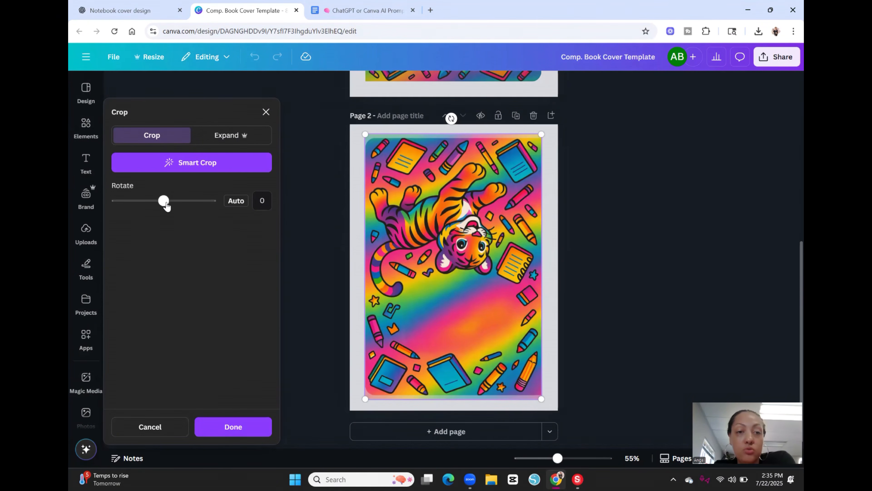
left_click_drag(164, 203, 211, 205)
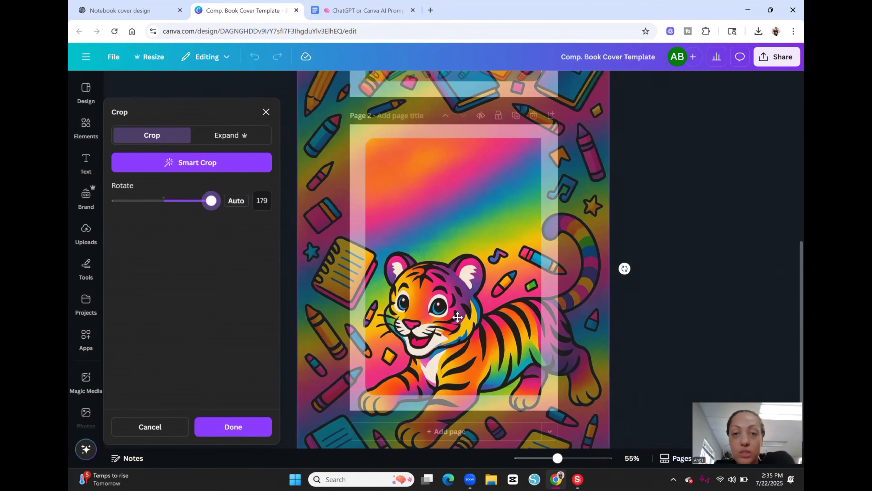
left_click(246, 433)
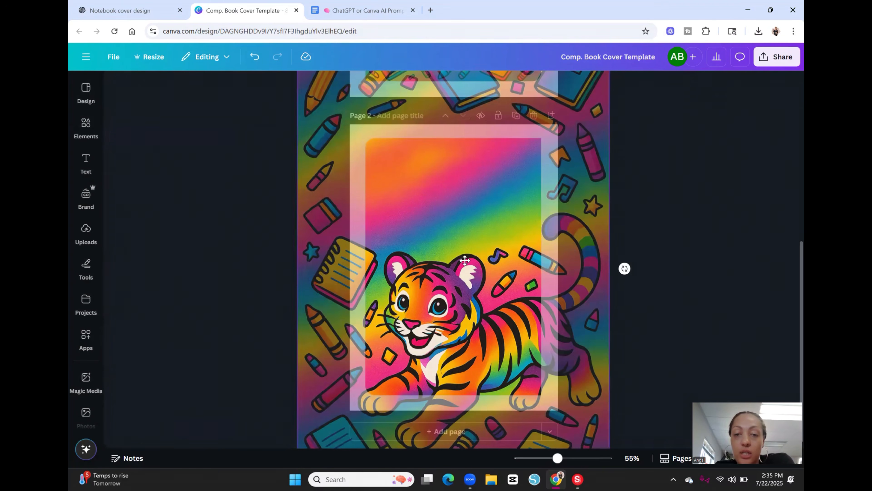
Step: Reopen the crop of the page 2 tiger image, scale the image down and reposition it so the whole tiger fits the frame
double_click(465, 261)
scroll(601, 247, "down", 2)
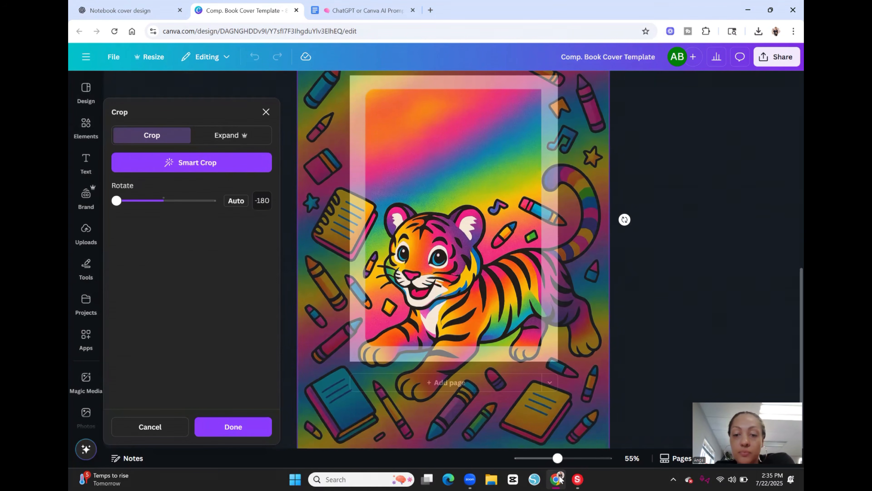
left_click_drag(558, 458, 553, 458)
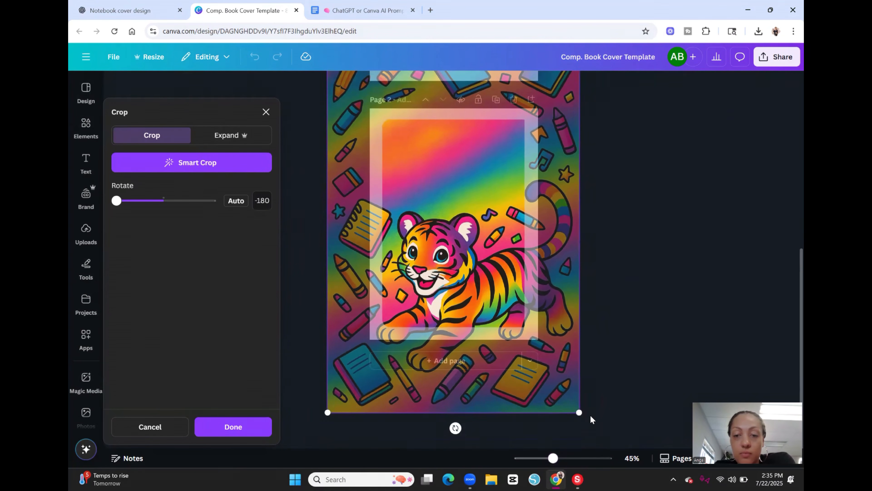
left_click_drag(579, 413, 536, 349)
left_click_drag(444, 285, 447, 268)
left_click_drag(332, 330, 360, 320)
left_click_drag(469, 261, 473, 297)
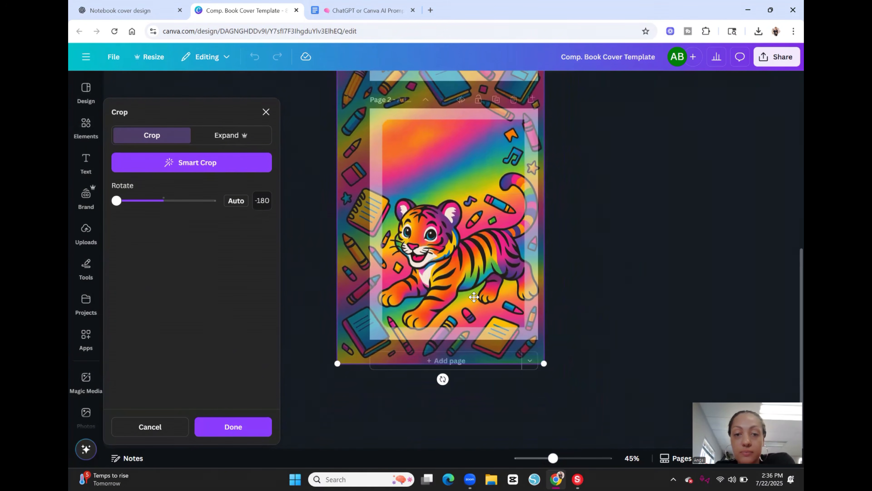
left_click_drag(337, 363, 361, 328)
left_click_drag(502, 255, 482, 241)
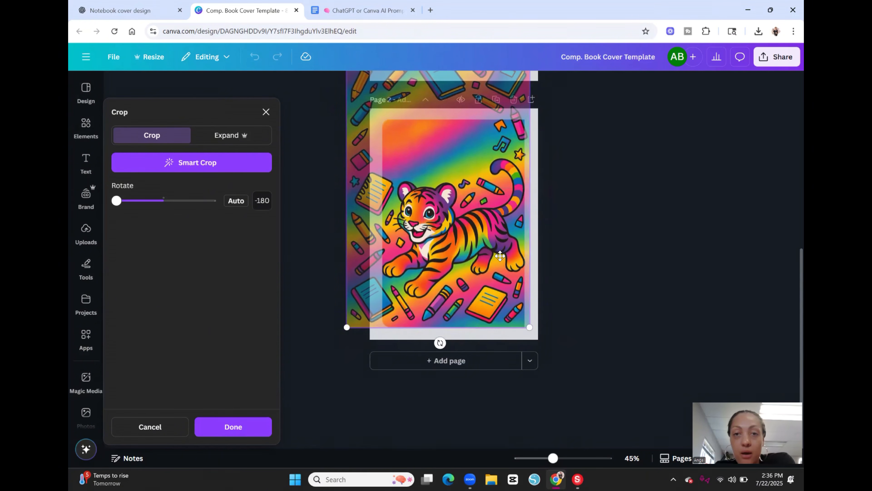
scroll(582, 265, "up", 2)
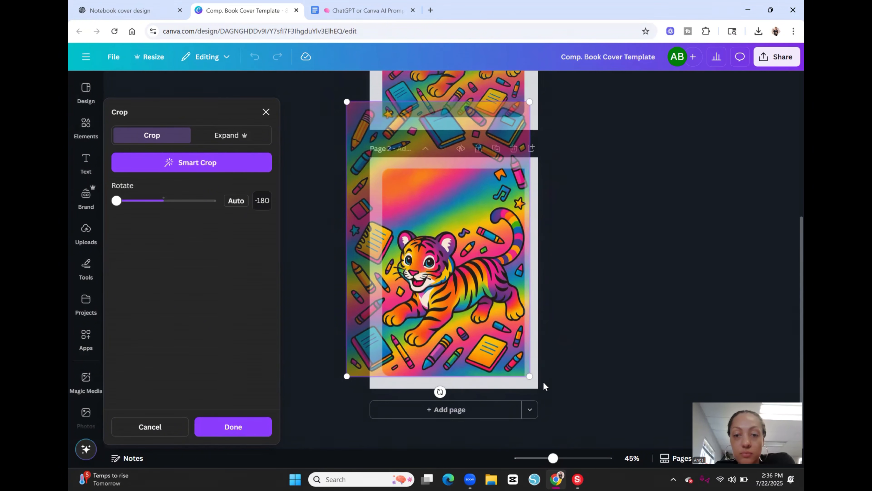
Step: Enlarge the tiger image in the crop, align its lower edge with the frame's lower edge, and apply the crop
left_click_drag(529, 375, 564, 424)
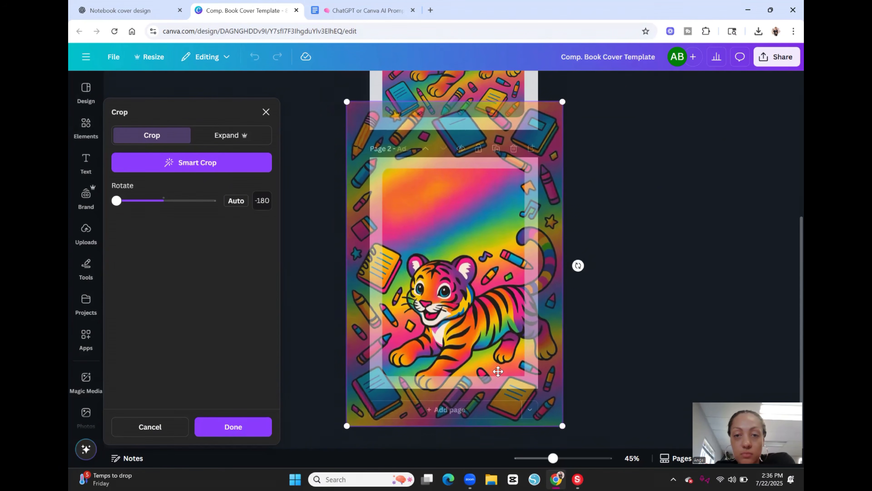
left_click_drag(500, 371, 473, 297)
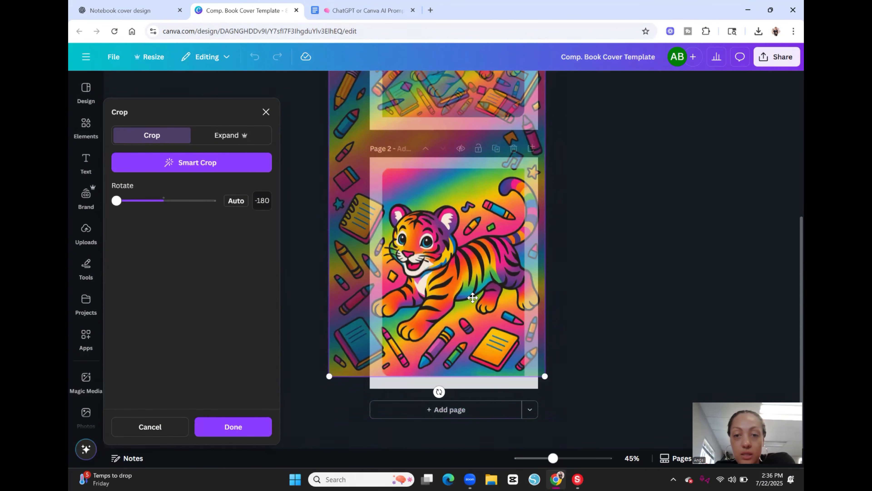
left_click_drag(545, 374, 559, 398)
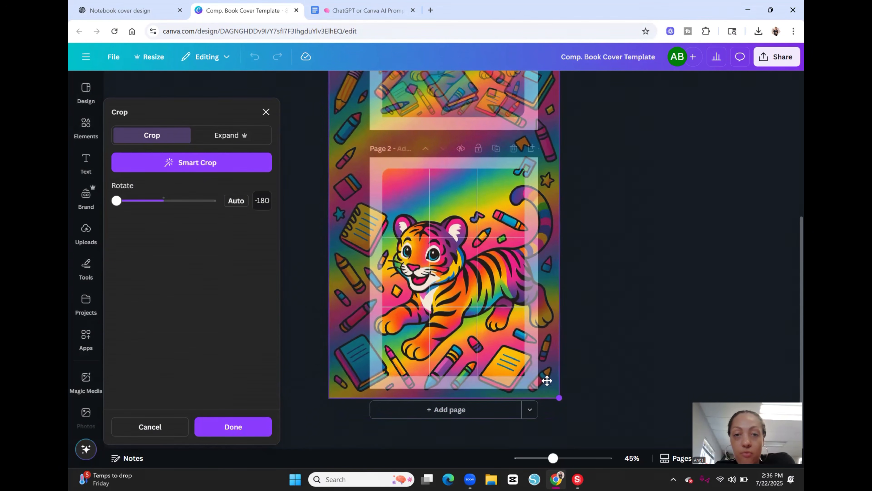
left_click_drag(481, 366, 474, 321)
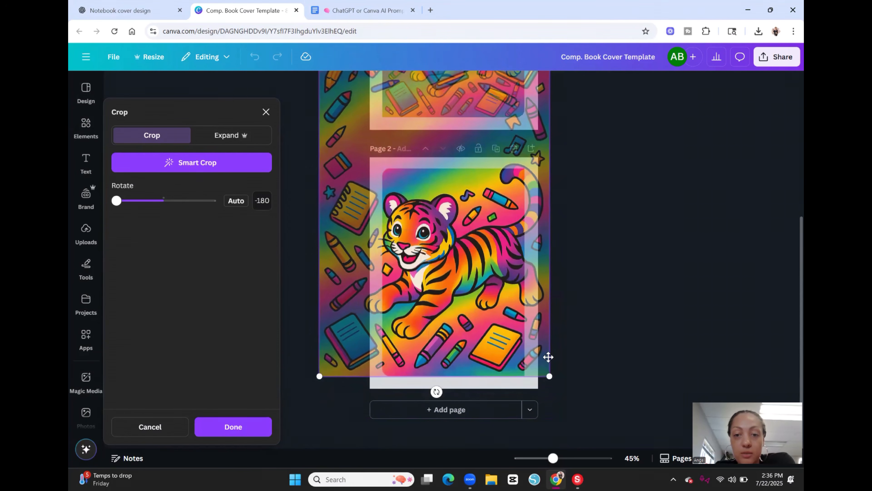
left_click_drag(550, 377, 563, 399)
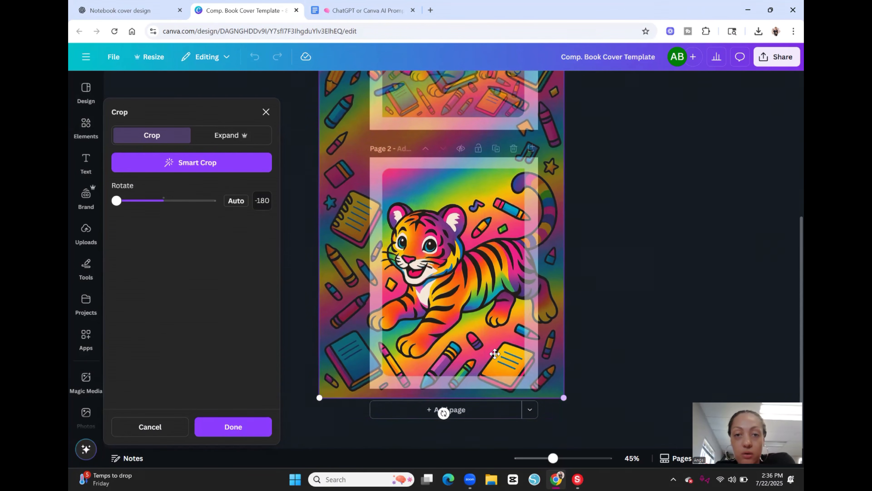
left_click_drag(494, 355, 492, 325)
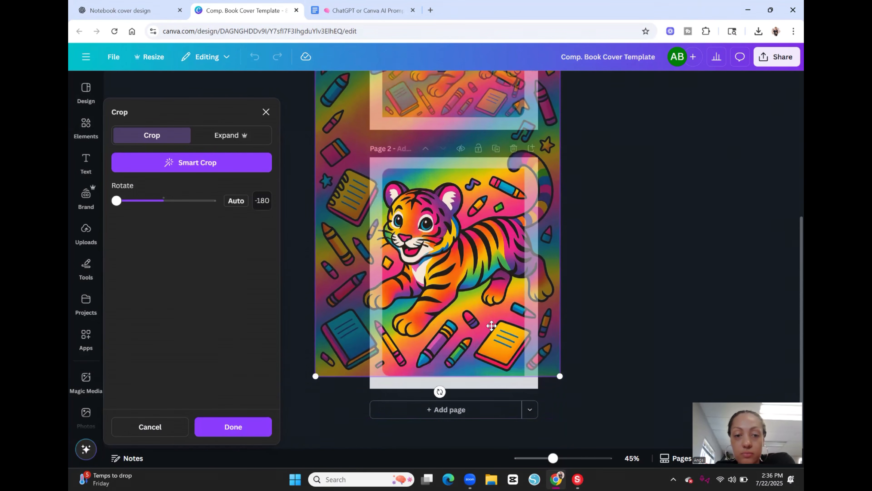
left_click(229, 428)
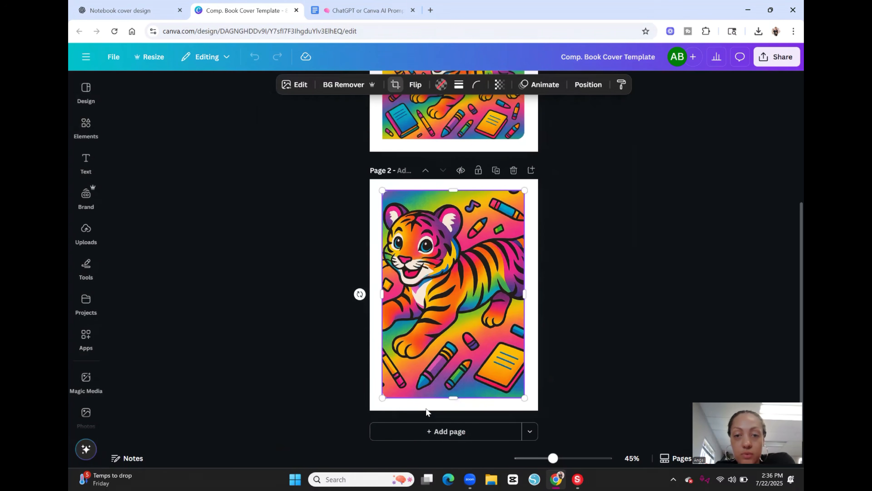
left_click(651, 274)
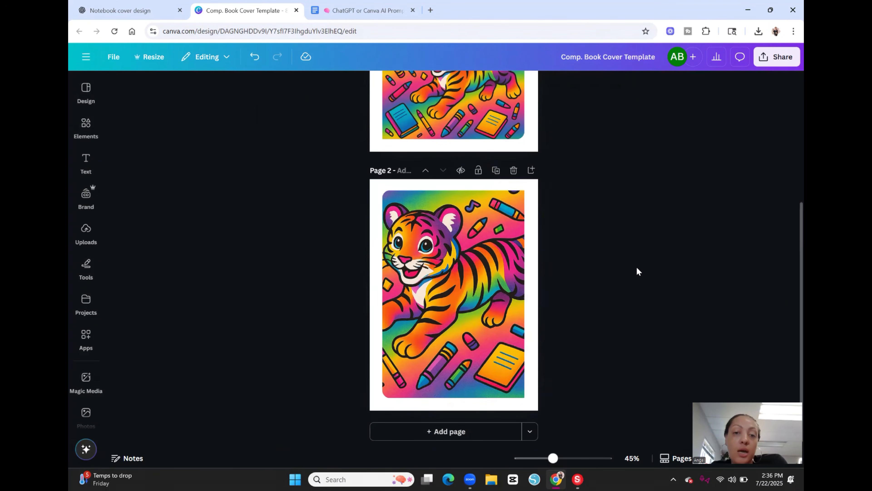
Step: Duplicate page 1 with the front cover and delete the cover image from the copy, leaving its frame empty
scroll(620, 275, "up", 4)
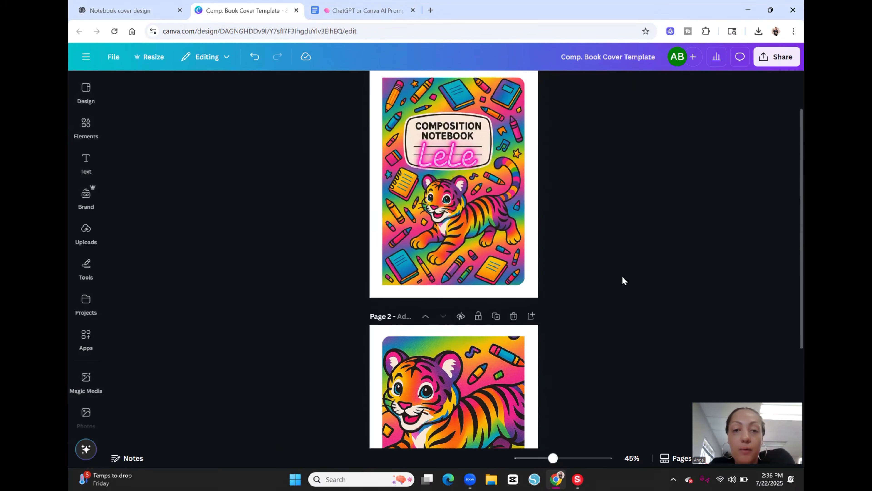
scroll(625, 279, "down", 1)
scroll(626, 281, "down", 3)
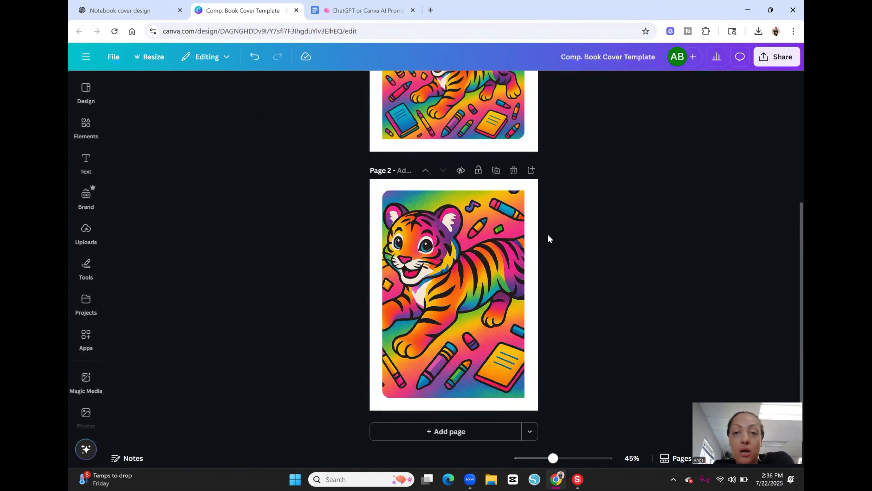
scroll(591, 240, "up", 1)
scroll(594, 244, "up", 2)
scroll(588, 246, "up", 2)
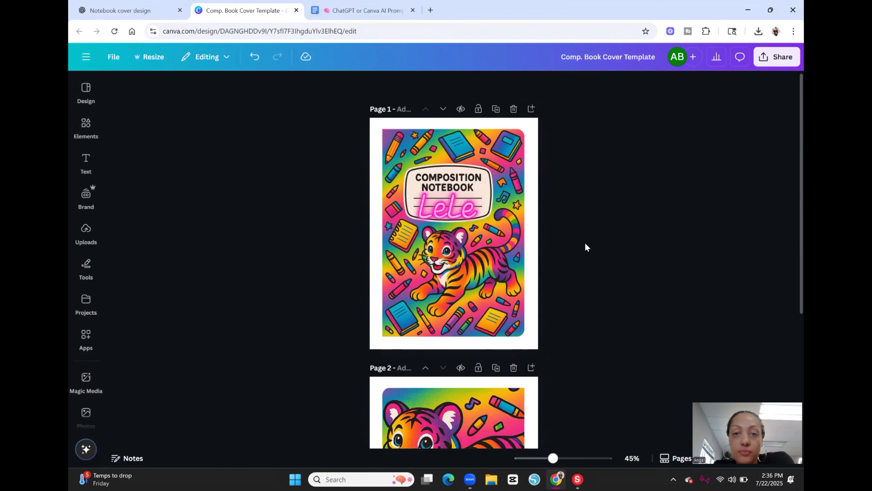
left_click(495, 109)
left_click(483, 196)
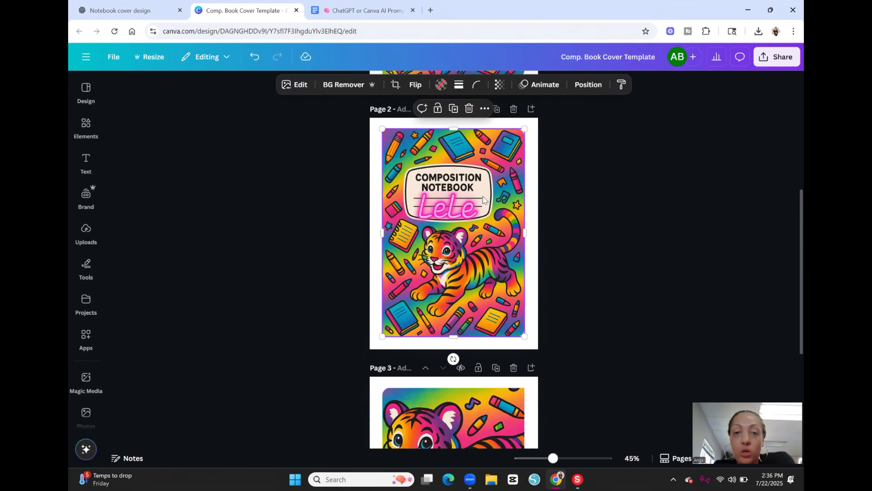
key("Delete")
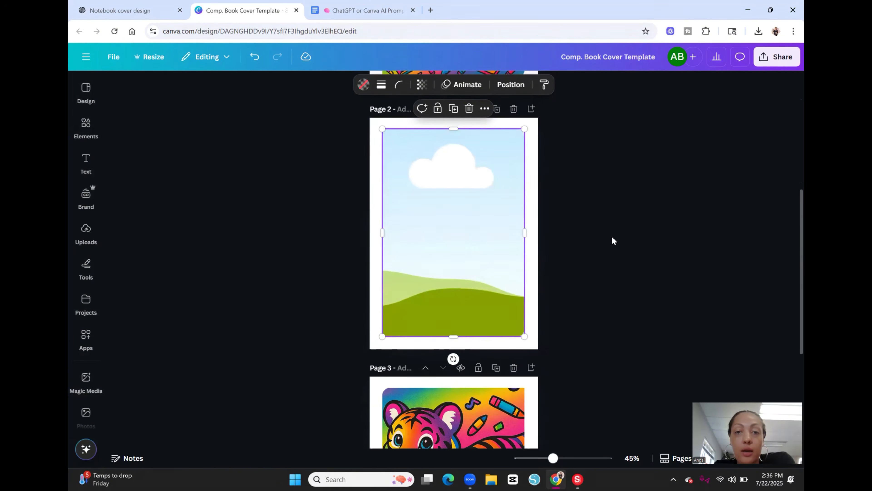
left_click(605, 230)
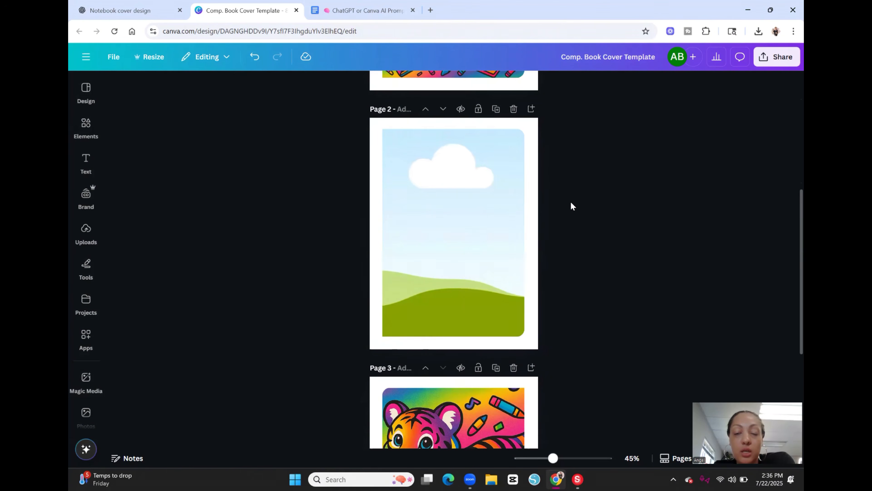
Step: Rotate the empty frame on the new page 2 by 180 degrees and fill it with the unlabeled Ben 10 image from the uploads
left_click(500, 194)
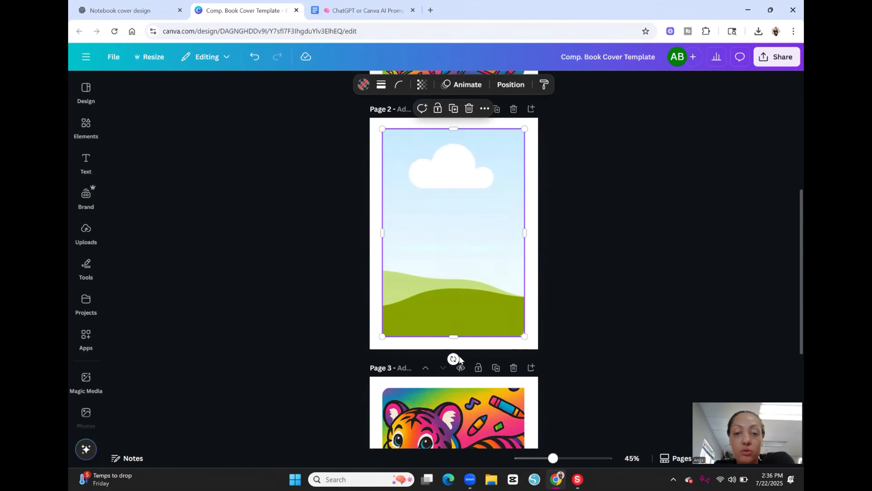
left_click_drag(453, 358, 452, 146)
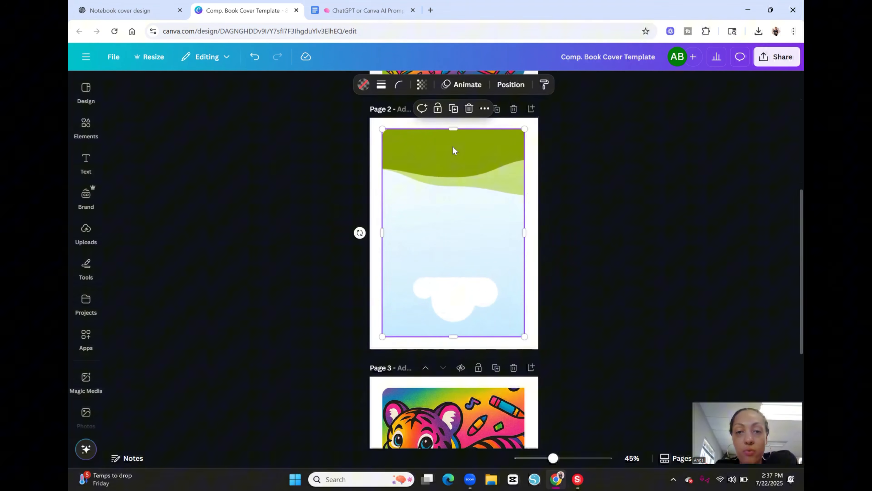
left_click(614, 231)
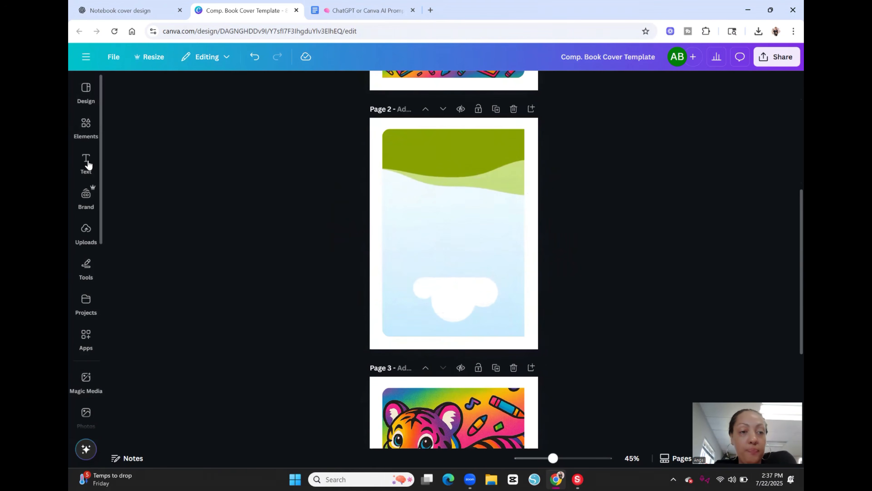
left_click(86, 234)
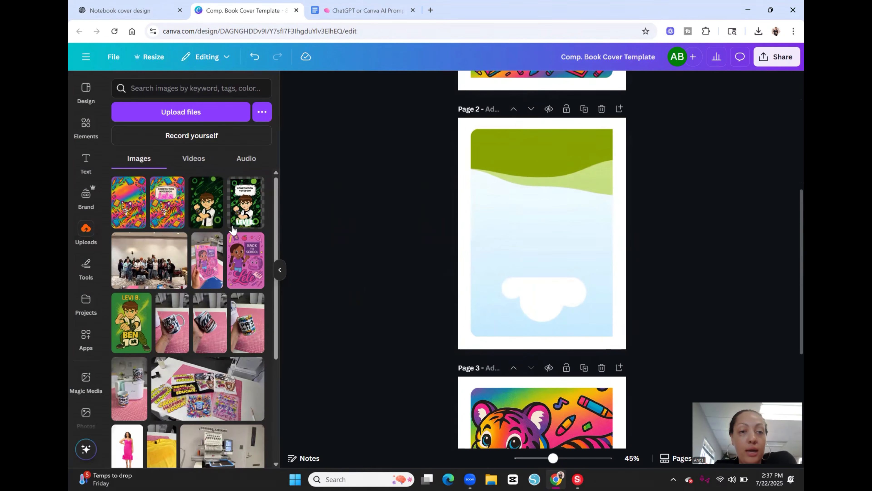
left_click_drag(208, 213, 480, 233)
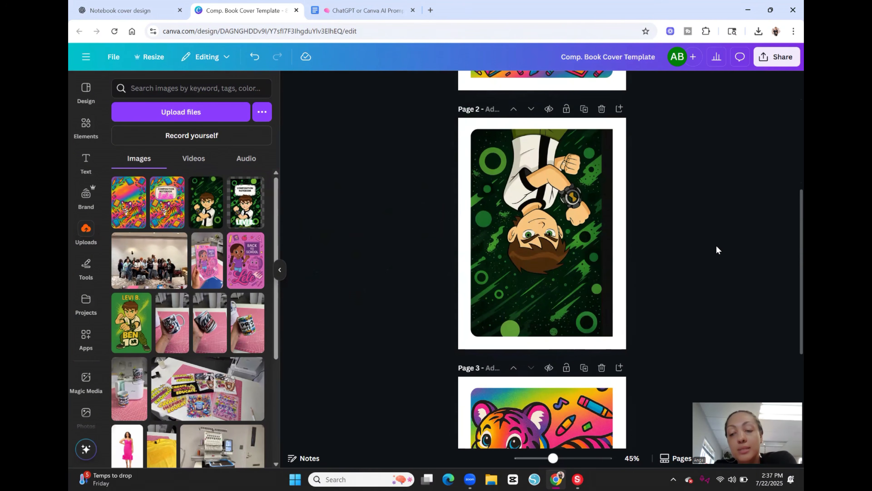
Step: Crop the page 2 Ben 10 image: rotate it upright by about 178 degrees, scale it down, center the character in the frame and apply
double_click(572, 253)
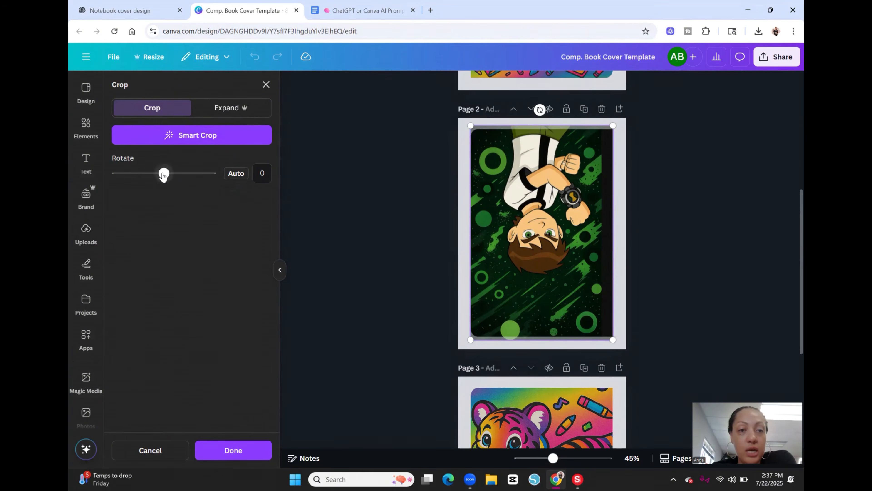
left_click_drag(164, 174, 220, 179)
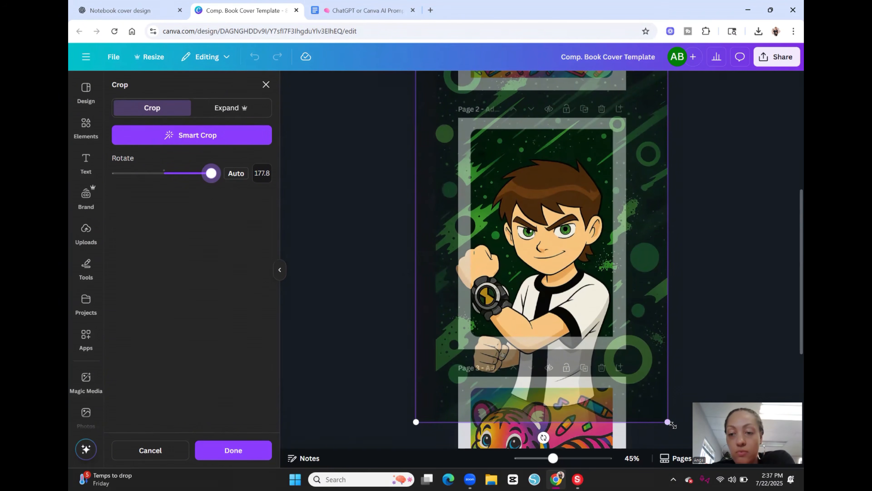
left_click_drag(670, 423, 626, 345)
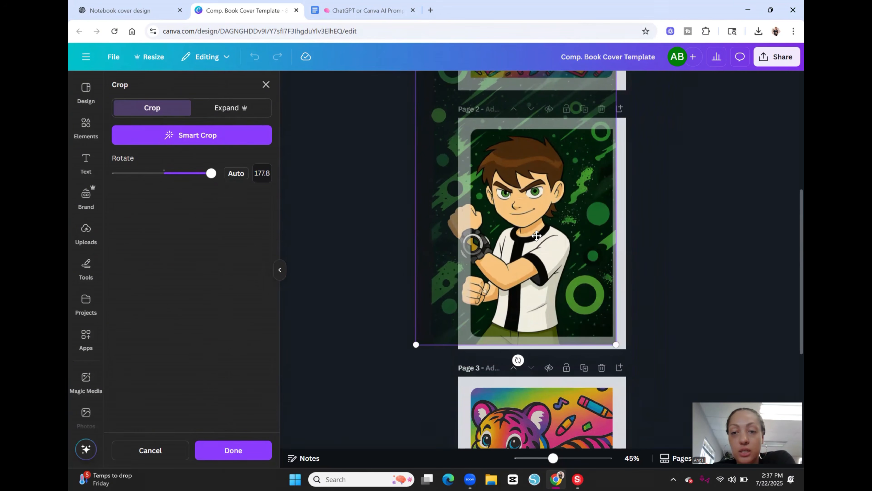
left_click_drag(539, 240, 567, 242)
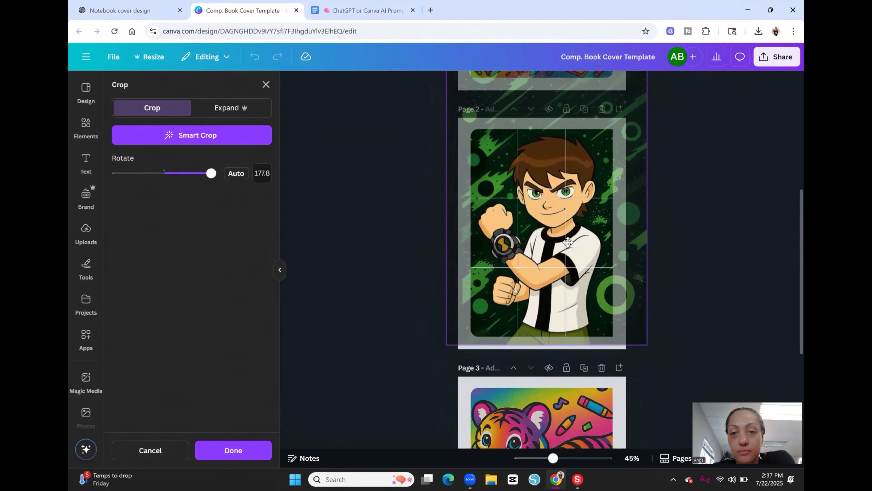
left_click(233, 450)
left_click(677, 238)
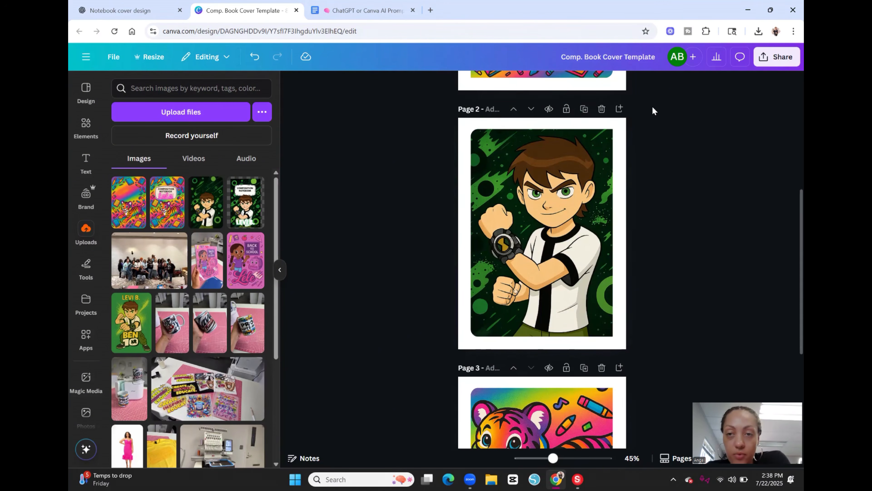
Step: Delete page 2 with the Ben 10 cover, keeping only the two tiger cover pages in the design
left_click(601, 110)
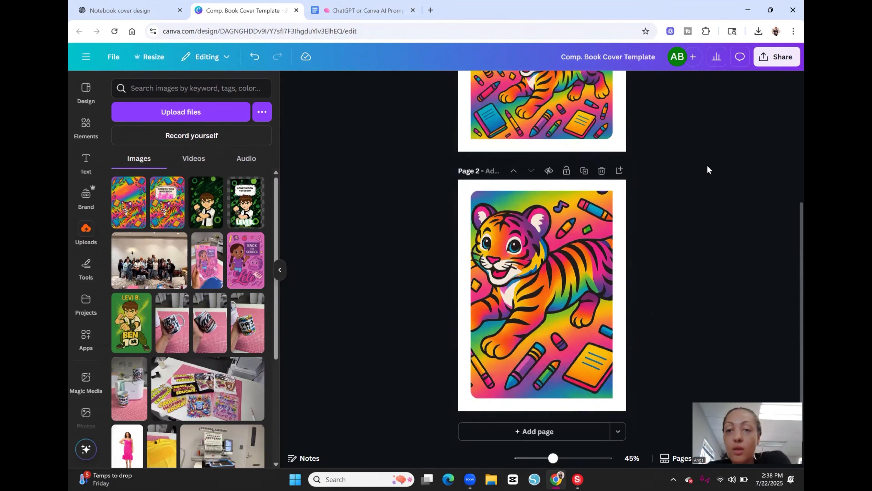
scroll(726, 216, "up", 5)
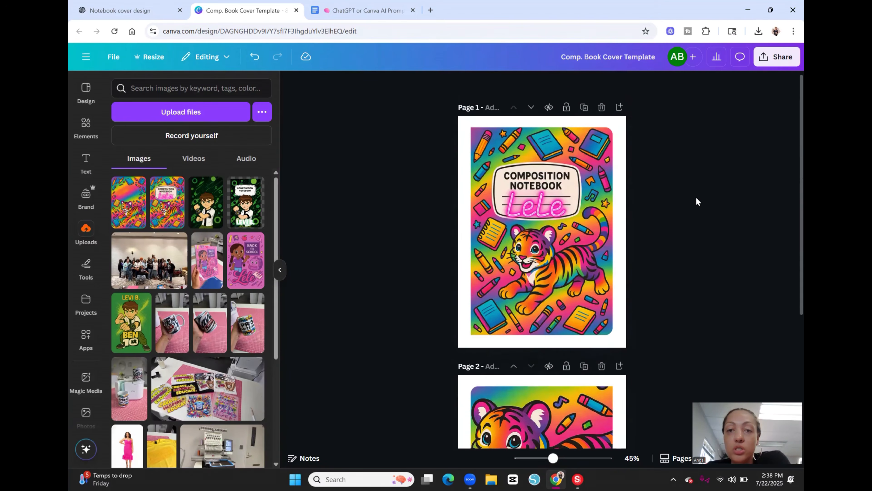
Step: Download only page 1, the front cover, as a PNG with a transparent background at size 3.125
left_click(778, 57)
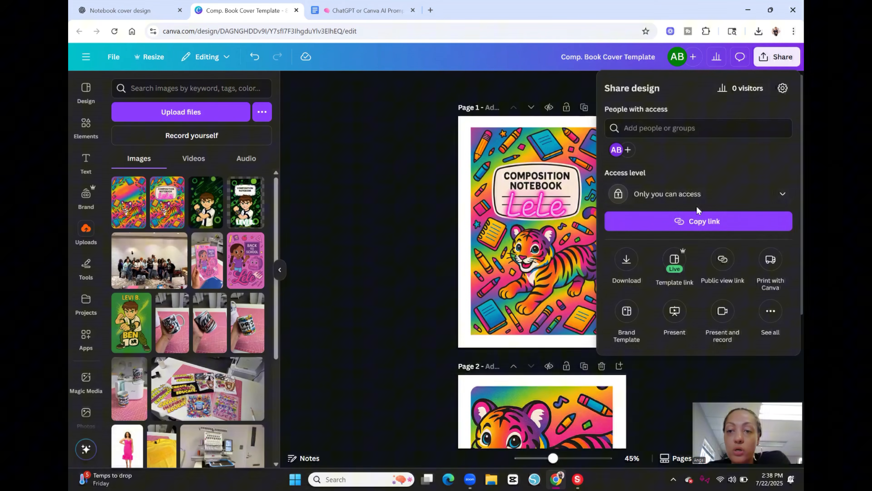
left_click(625, 258)
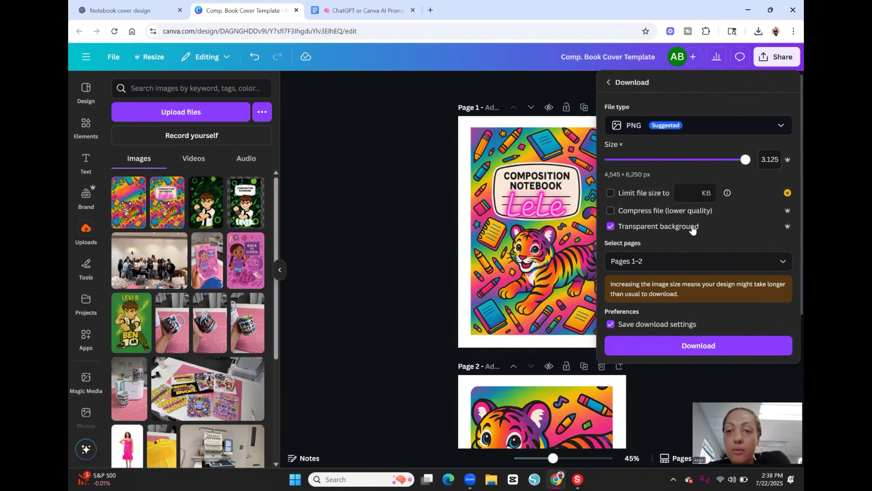
left_click(784, 262)
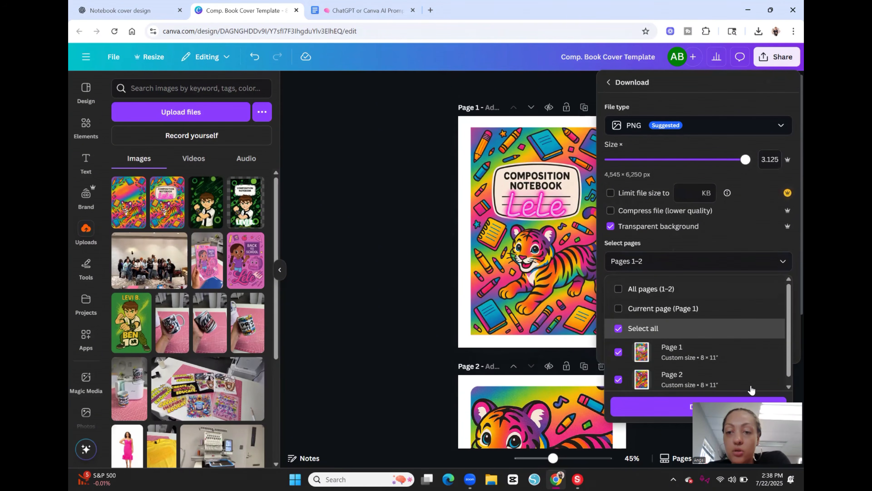
left_click(617, 336)
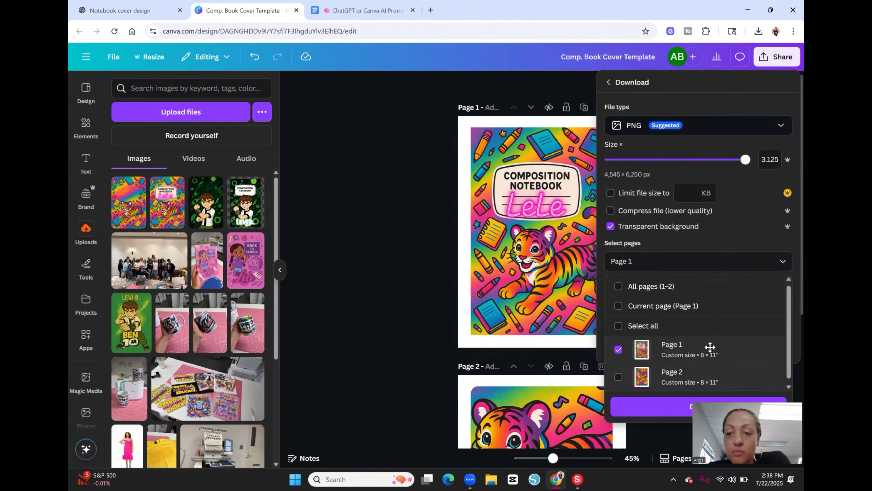
Step: Download only page 2, the tiger back cover, as a separate PNG with a transparent background
left_click(782, 59)
left_click(781, 58)
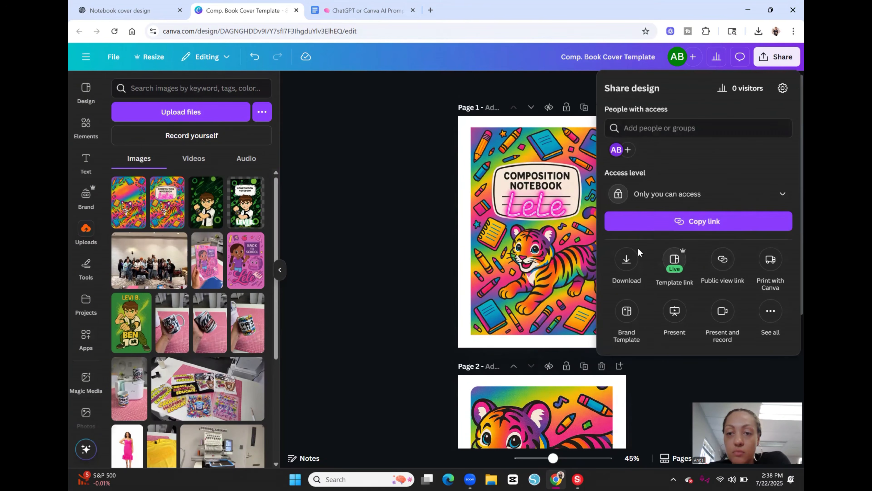
left_click(633, 260)
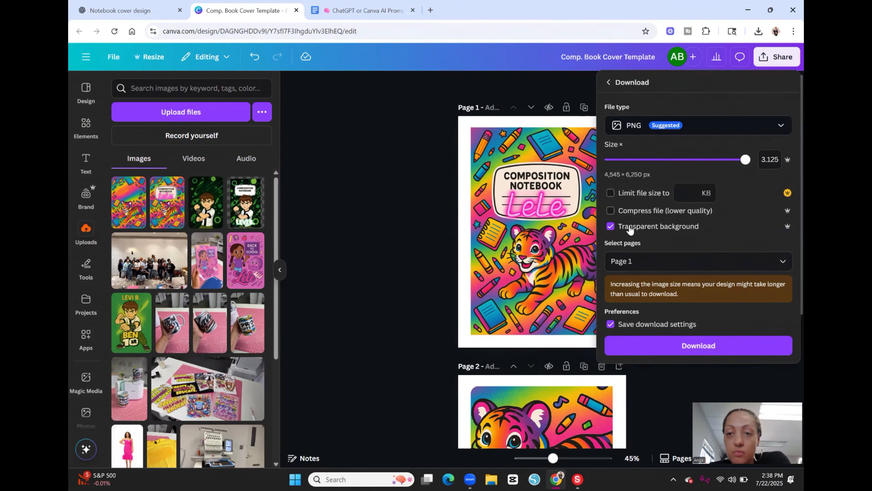
left_click(635, 261)
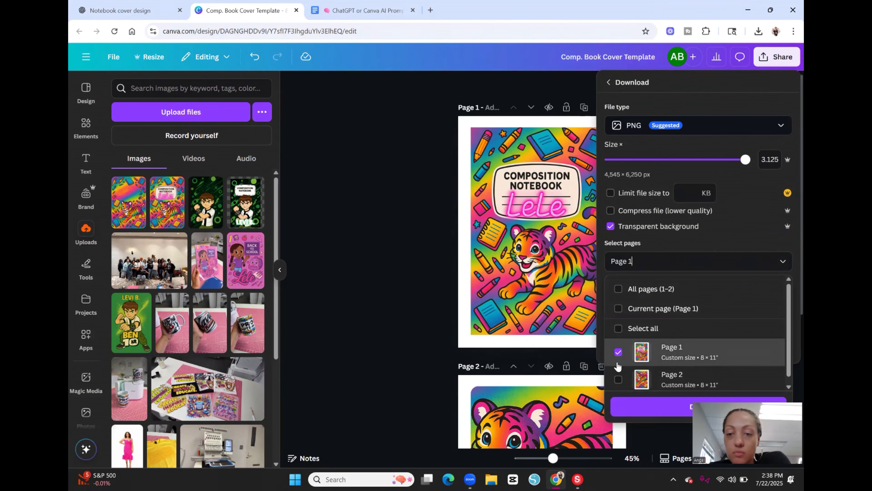
left_click(619, 349)
left_click(619, 376)
left_click(707, 361)
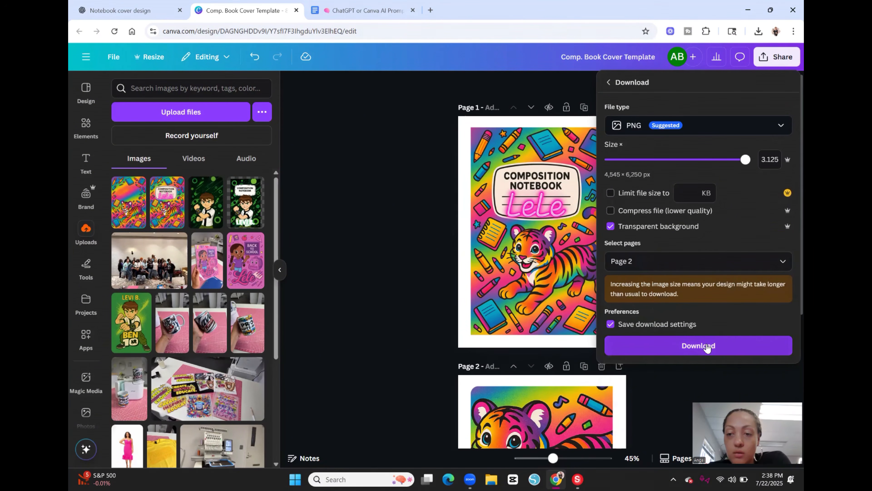
left_click(707, 345)
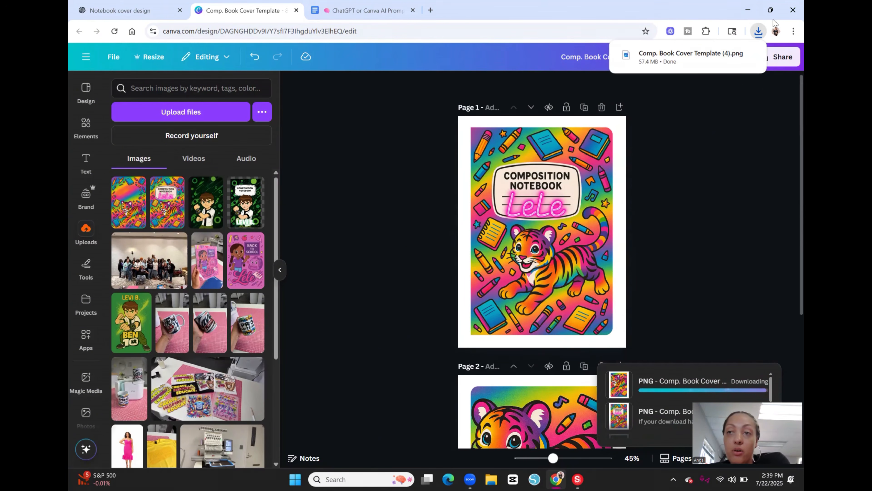
Step: Shrink the browser window to expose the desktop and place both downloaded cover PNGs on it
mouse_move(776, 14)
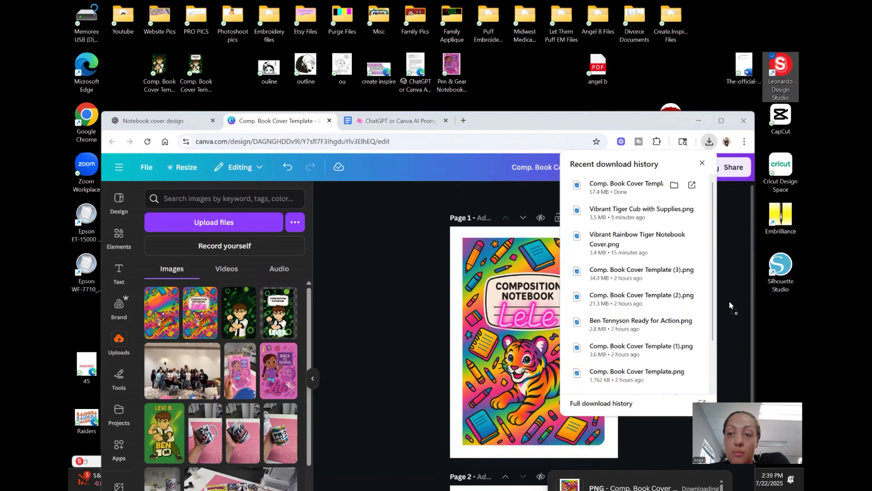
left_click(722, 121)
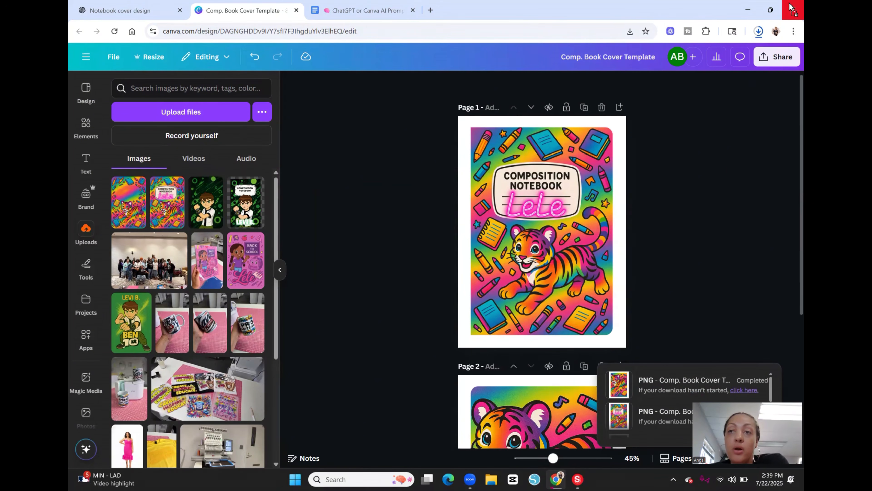
left_click(771, 10)
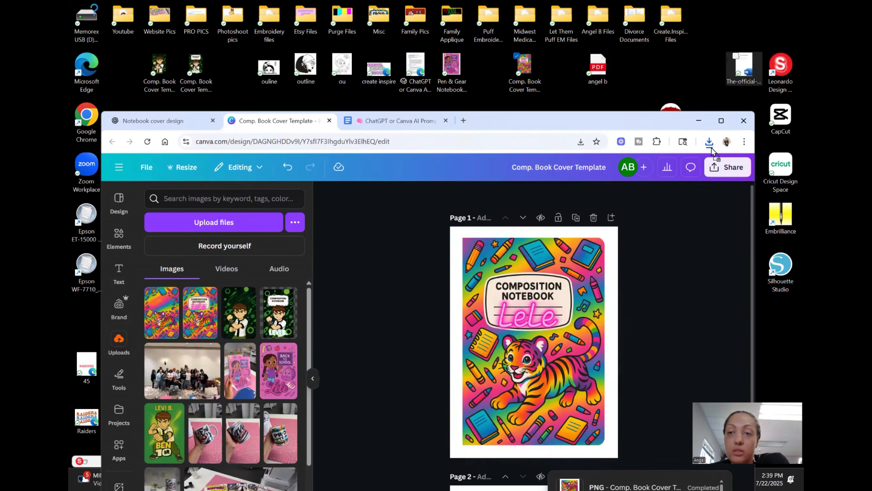
left_click_drag(628, 94, 570, 93)
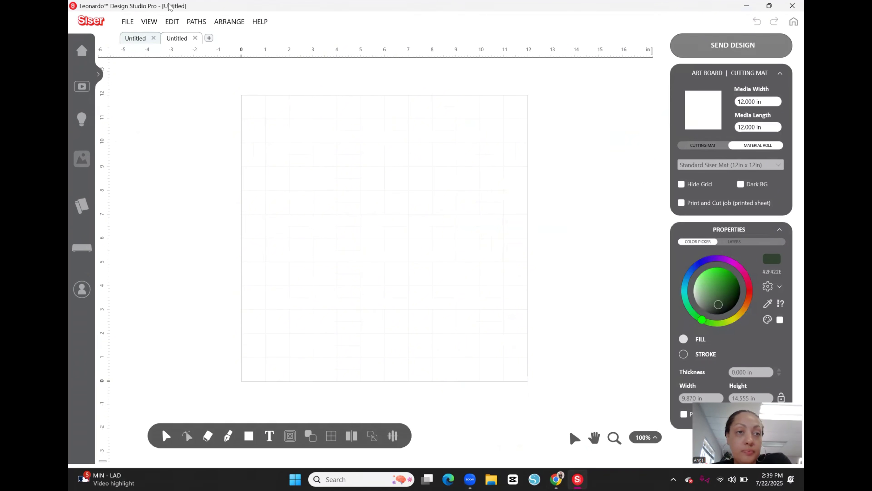
Step: Switch to Leonardo Design Studio Pro and choose the front cover file Comp. Book Cover Template (4) from the desktop for import
left_click(127, 24)
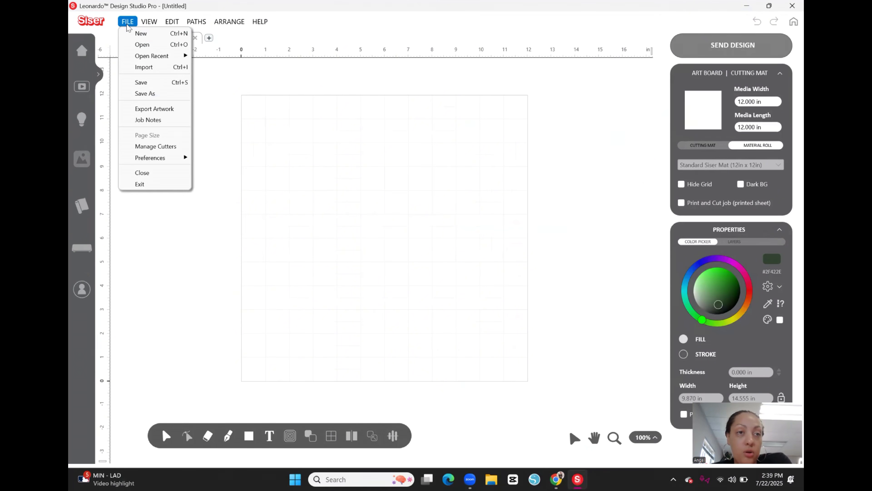
left_click(146, 65)
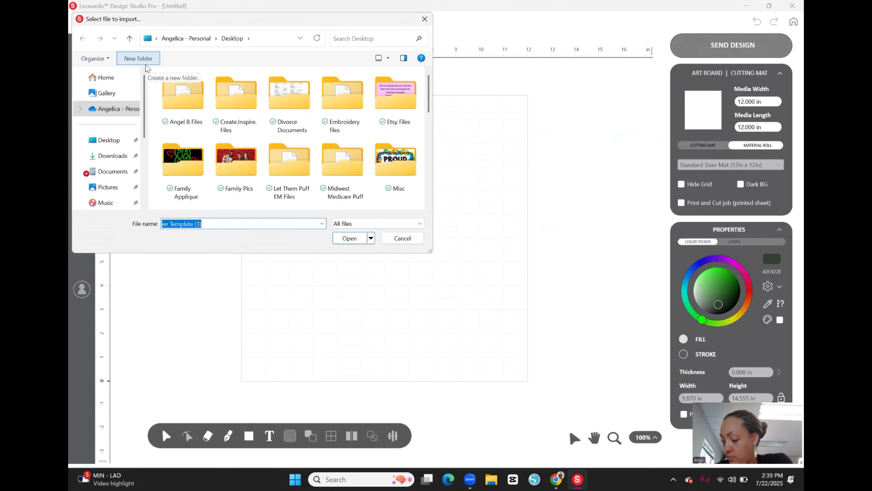
scroll(184, 165, "down", 5)
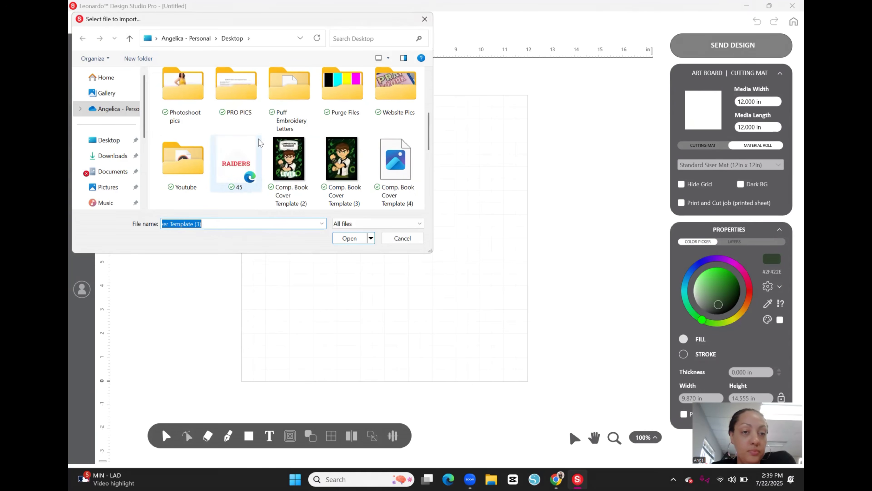
scroll(390, 136, "down", 6)
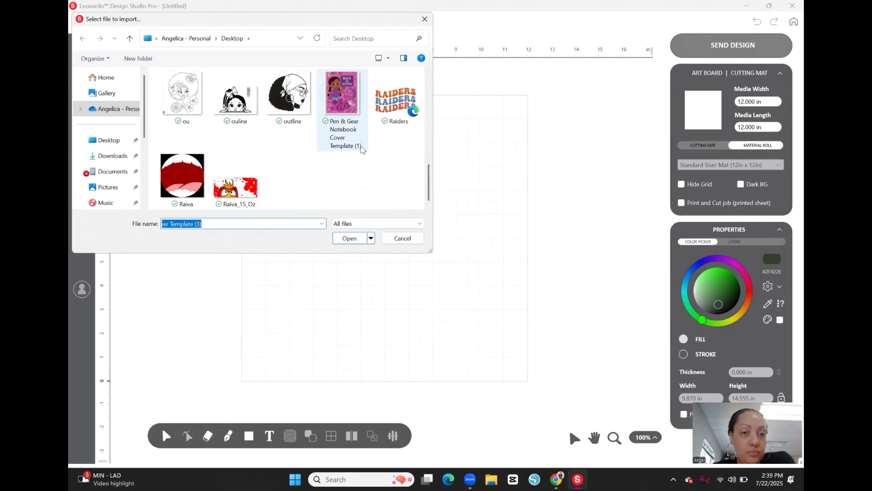
scroll(360, 148, "up", 2)
scroll(363, 149, "up", 2)
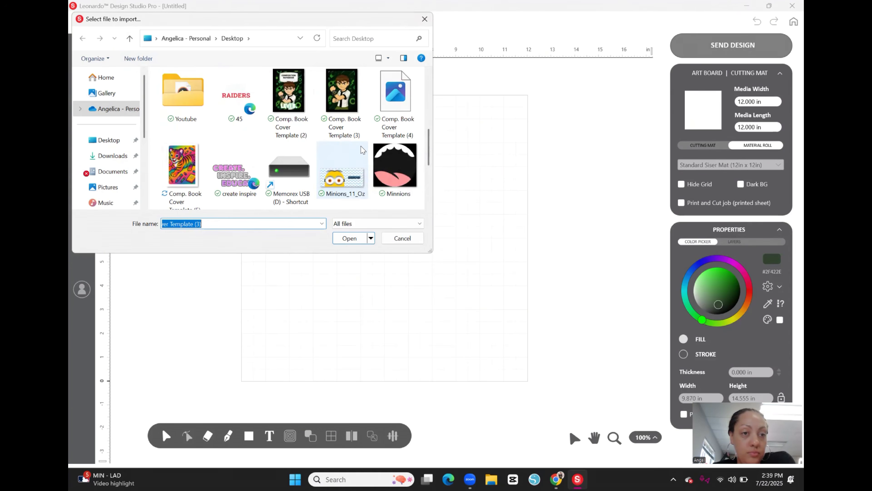
scroll(362, 149, "up", 2)
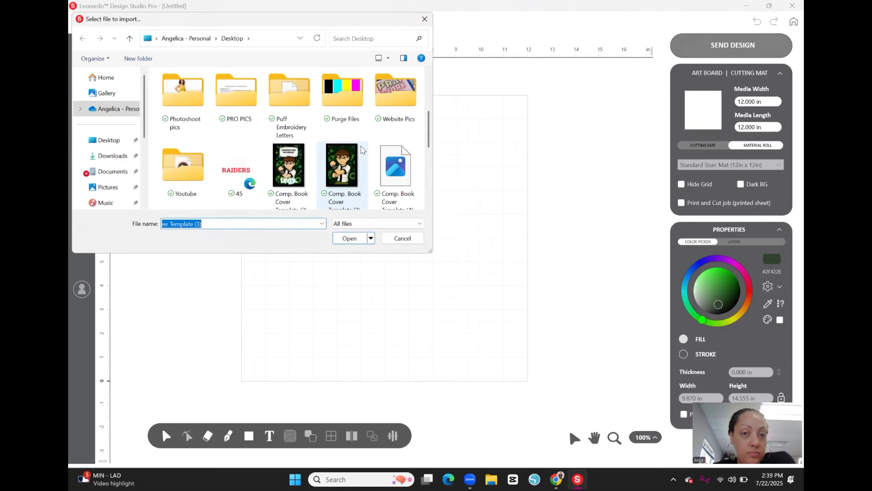
left_click(390, 162)
double_click(390, 162)
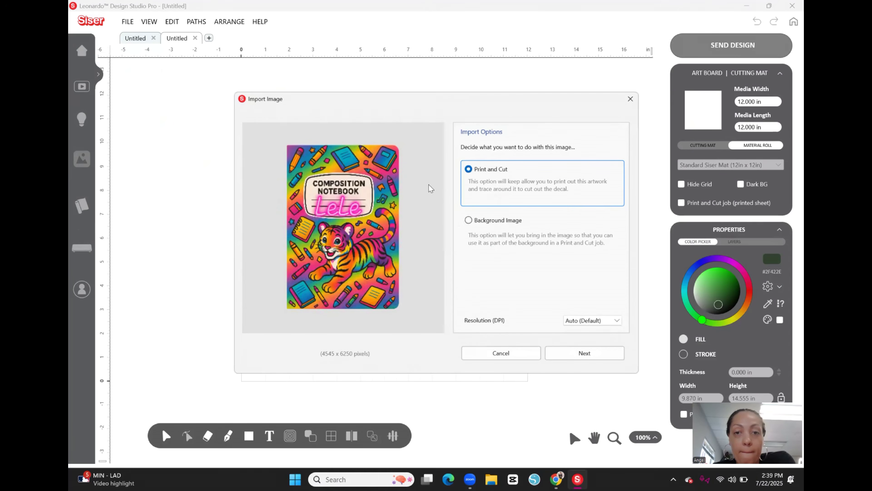
Step: Import the cover as Print and Cut, accepting mask tolerance 50, smoothing level 60 and contour offset 0, and deselect the placed image
left_click(611, 358)
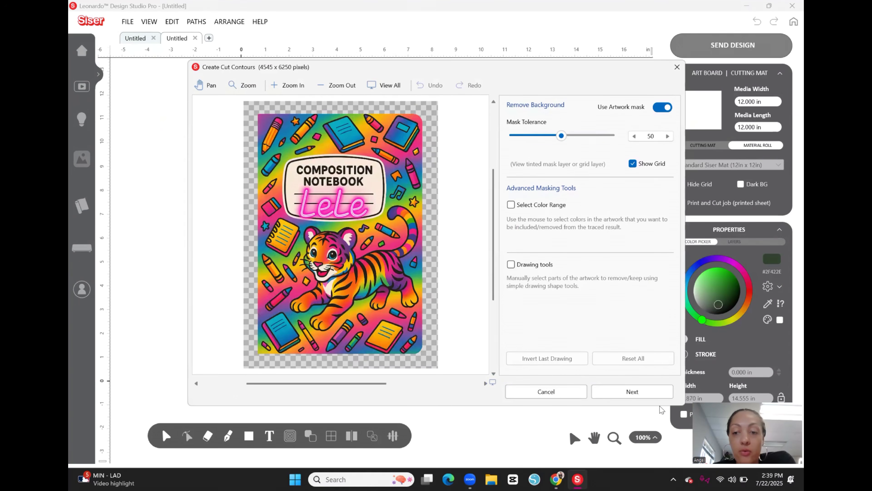
left_click(640, 395)
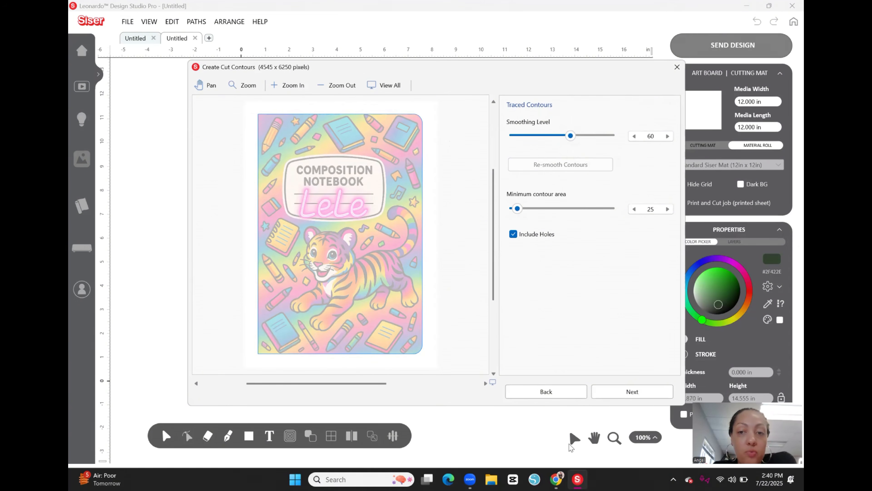
left_click(641, 394)
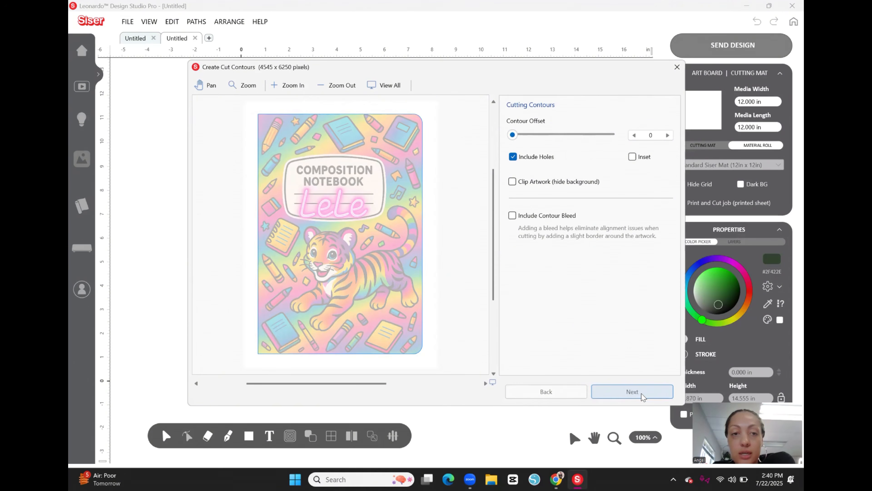
left_click(641, 394)
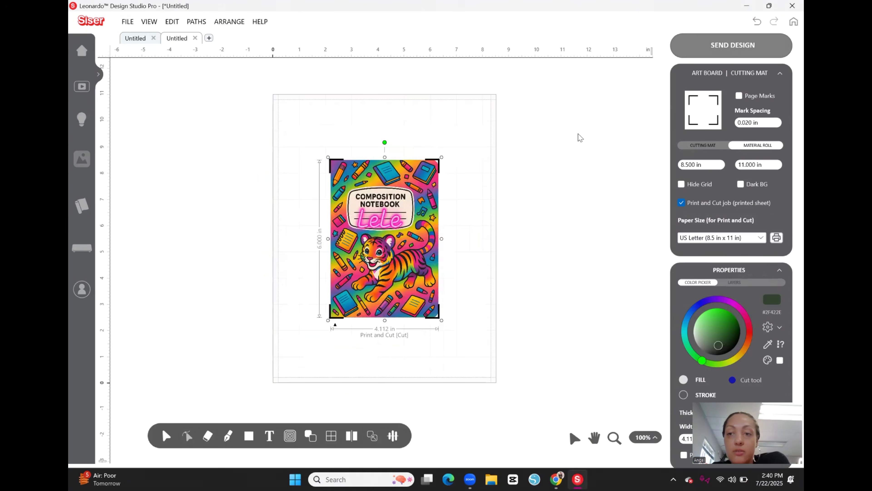
left_click(568, 253)
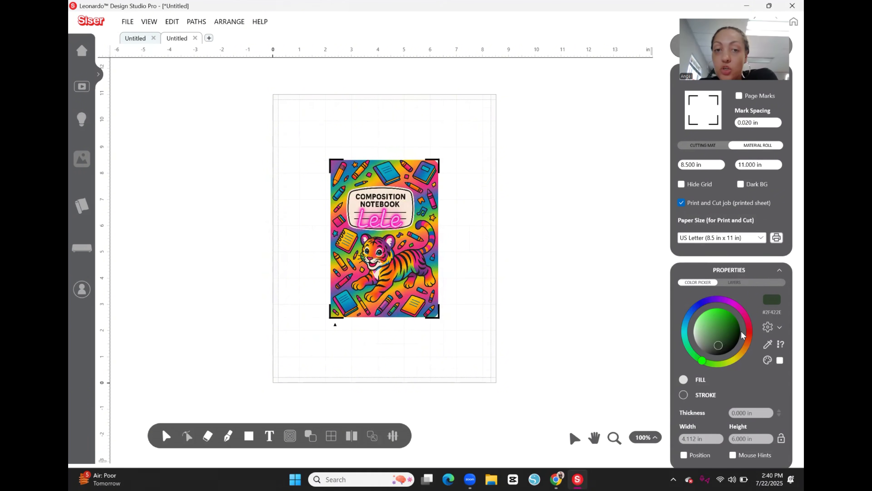
Step: Set the imported cover image's width to 6.9 in
left_click(420, 242)
left_click(714, 440)
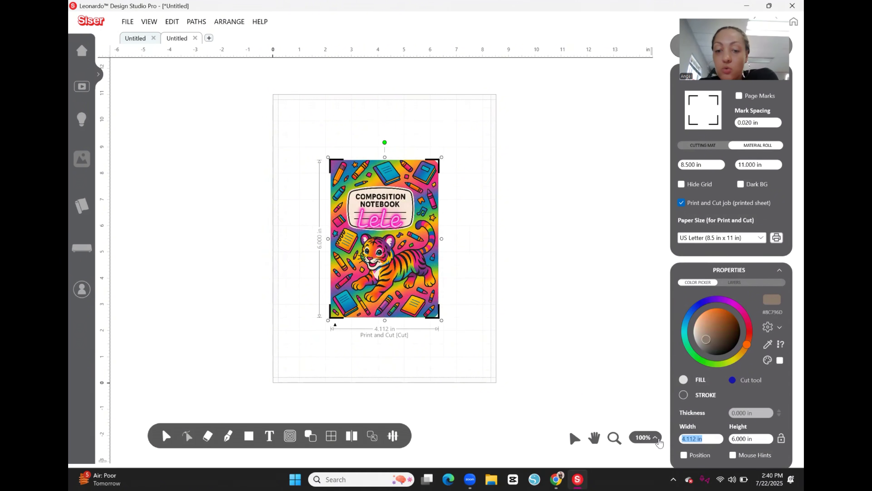
type("6")
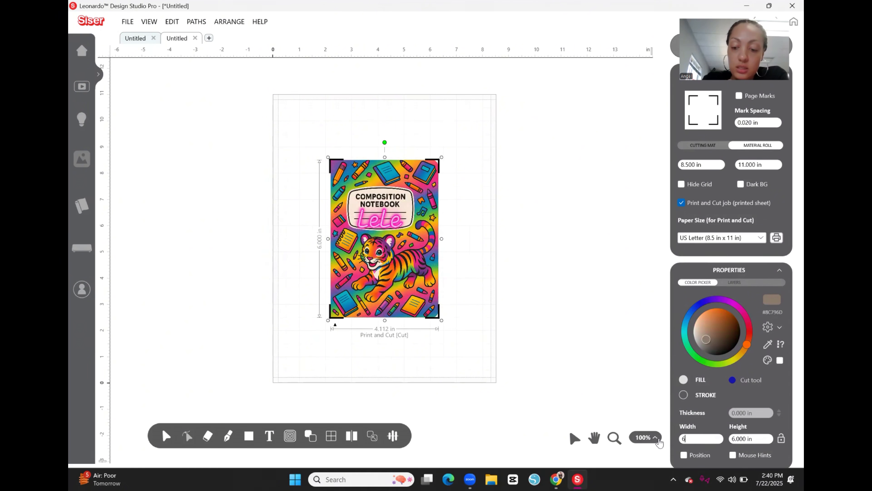
type(".9")
key("Return")
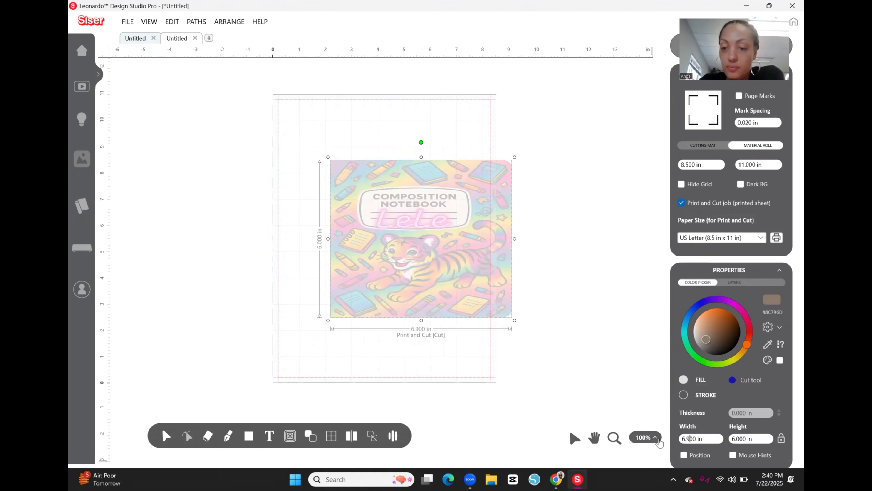
Step: Set the front cover's height to 9.8 in and move it inside the page's print area
left_click(758, 438)
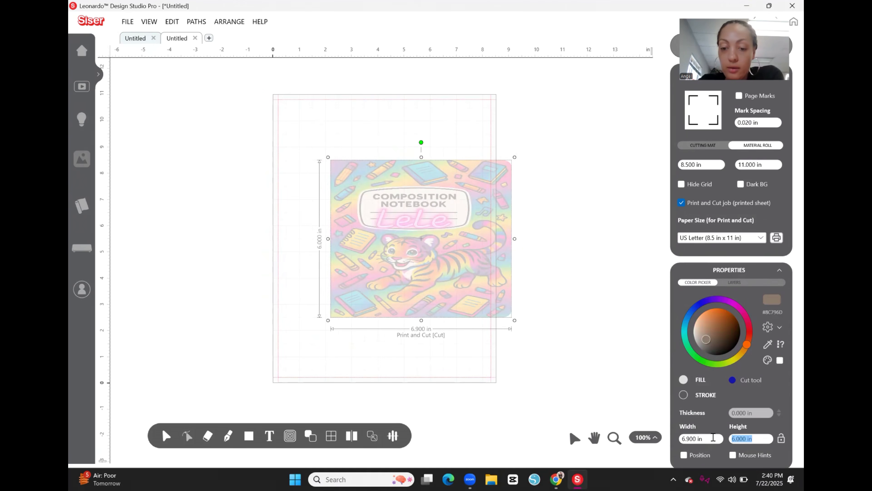
type("9.8")
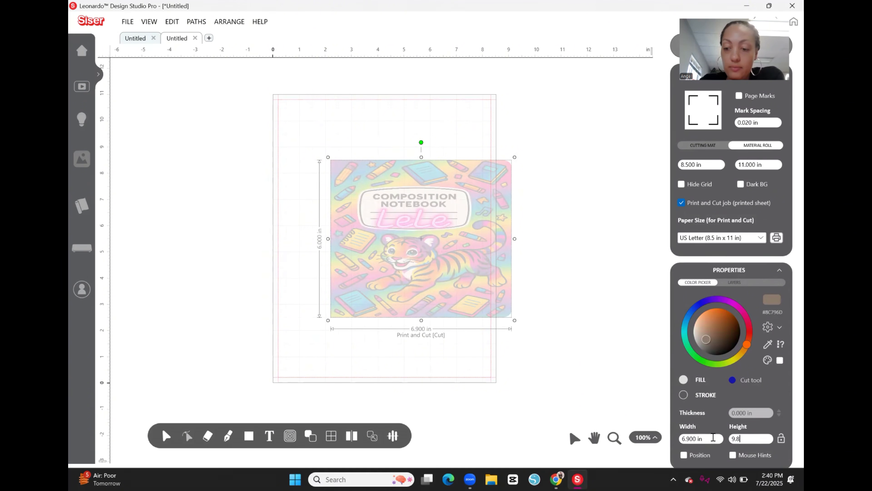
key("Return")
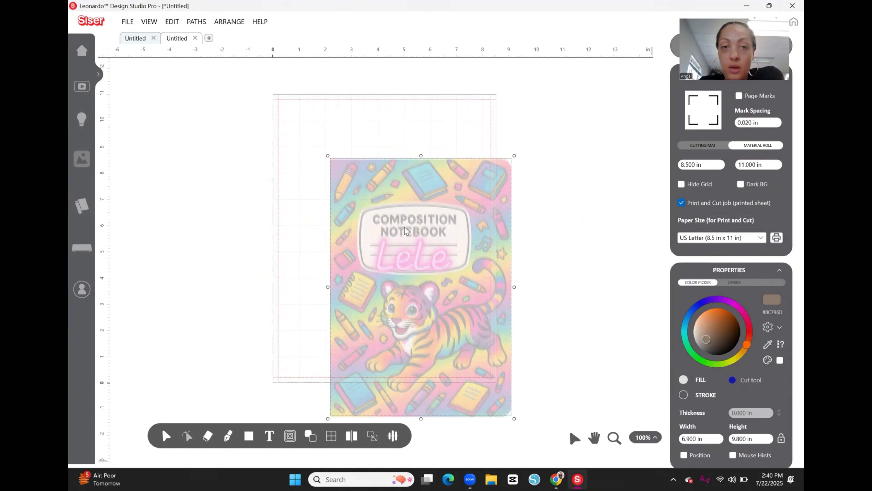
left_click_drag(454, 287, 417, 240)
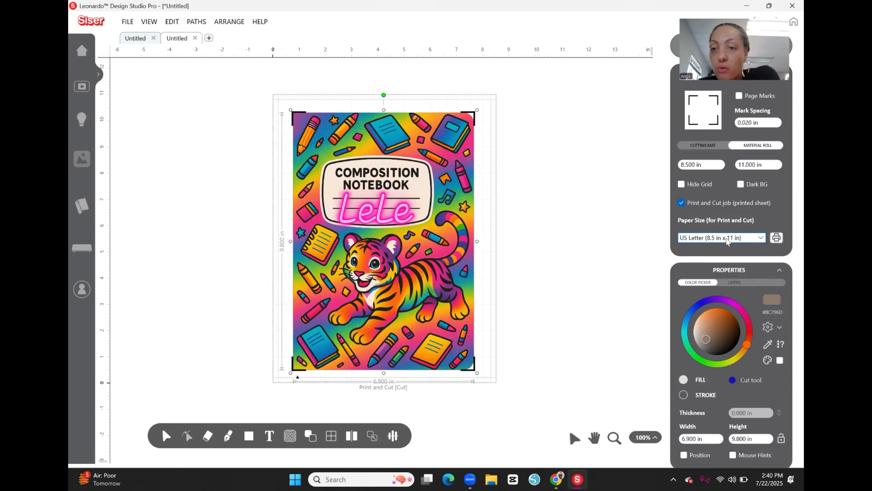
Step: Match the page size to the WF-7710 printer with borderless Tabloid (11 x 17 in), portrait, Premium Photo Paper Glossy and High quality
left_click(778, 237)
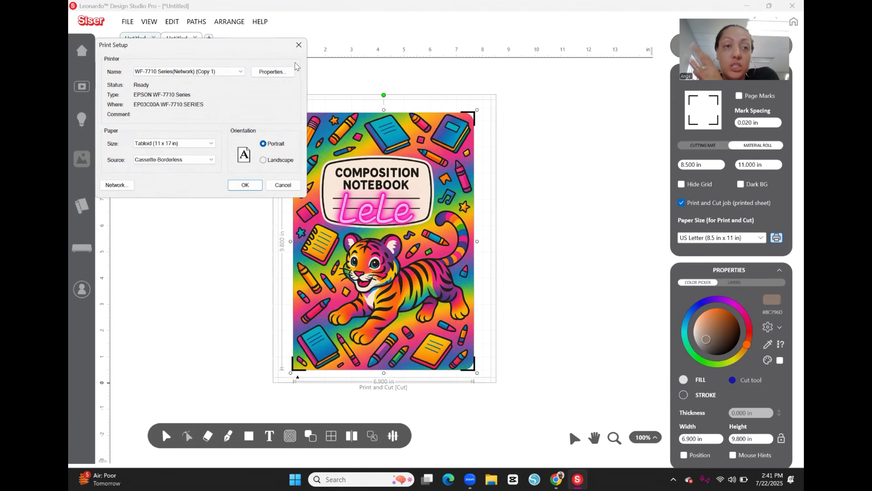
left_click(289, 72)
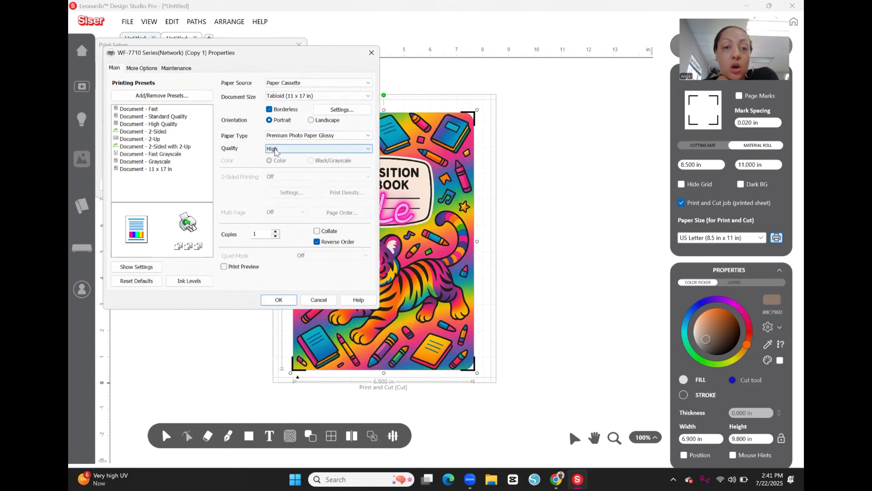
left_click(130, 71)
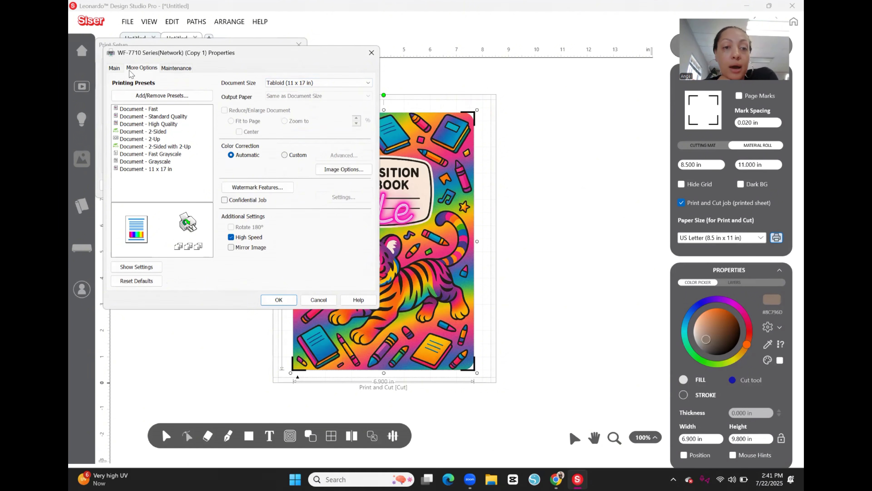
left_click(115, 68)
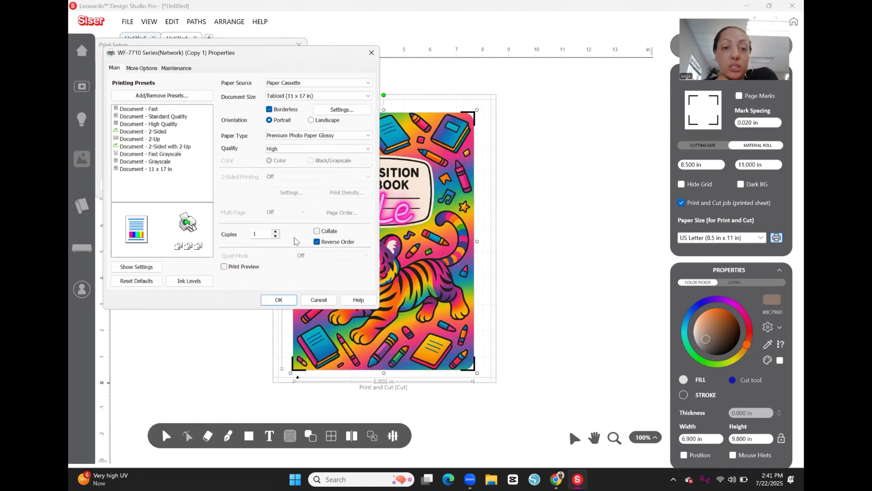
left_click(277, 301)
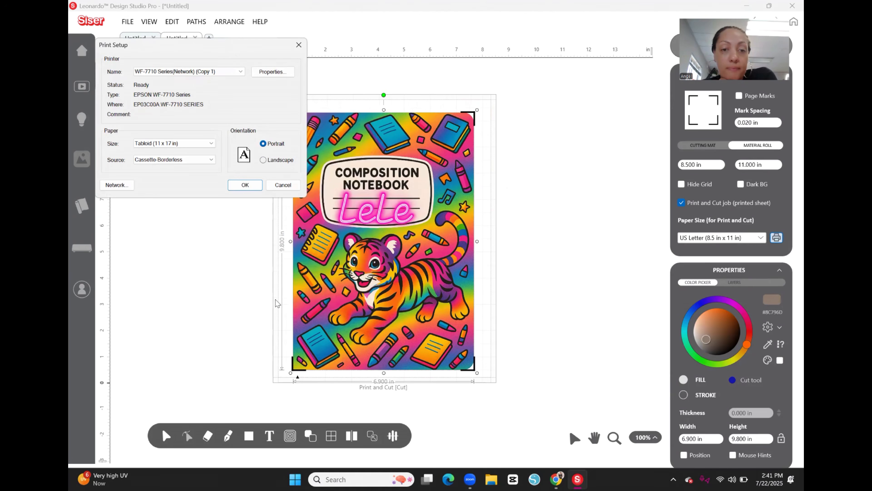
left_click(244, 185)
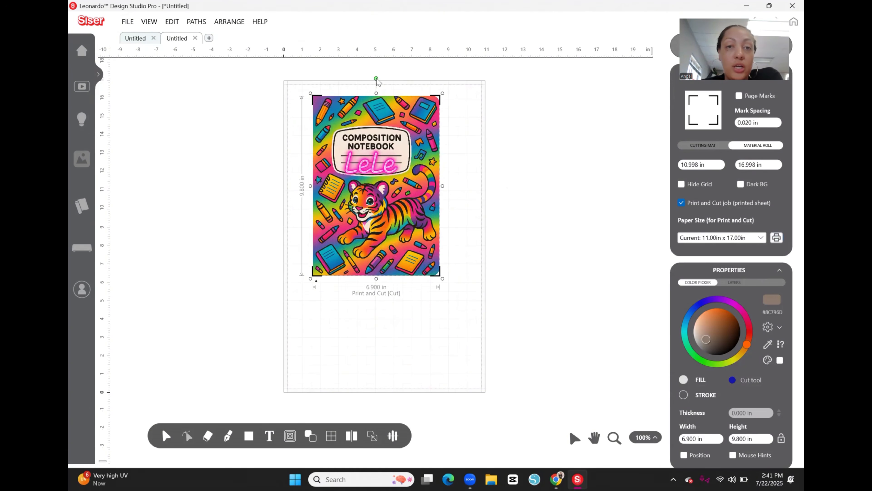
Step: Rotate the front cover about 90 degrees counterclockwise and place it across the upper part of the page
left_click_drag(376, 78, 270, 186)
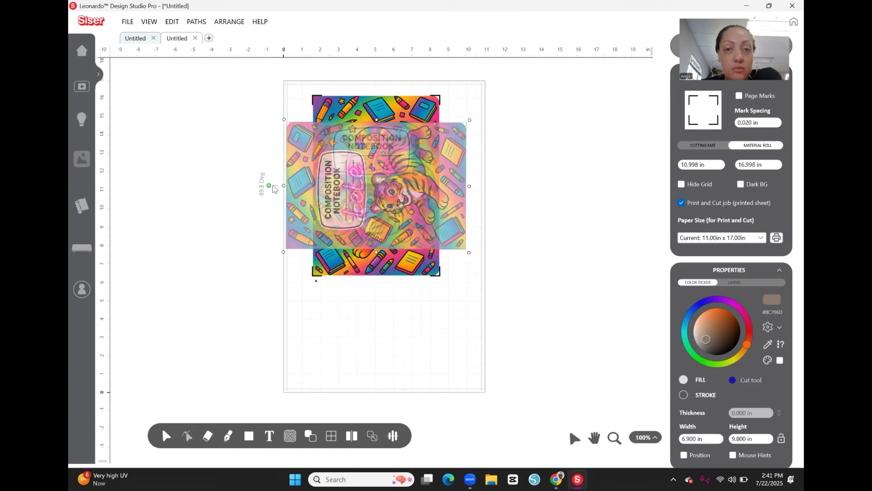
left_click_drag(387, 181, 383, 168)
Step: Import the back cover image from the desktop as Print and Cut, accepting mask tolerance 50, smoothing level 60, minimum contour area 25 and contour offset 0
left_click(128, 22)
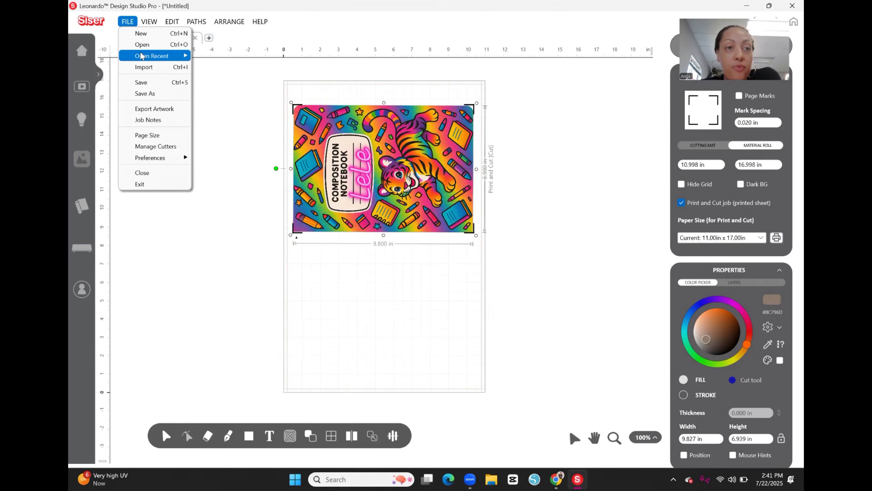
left_click(143, 67)
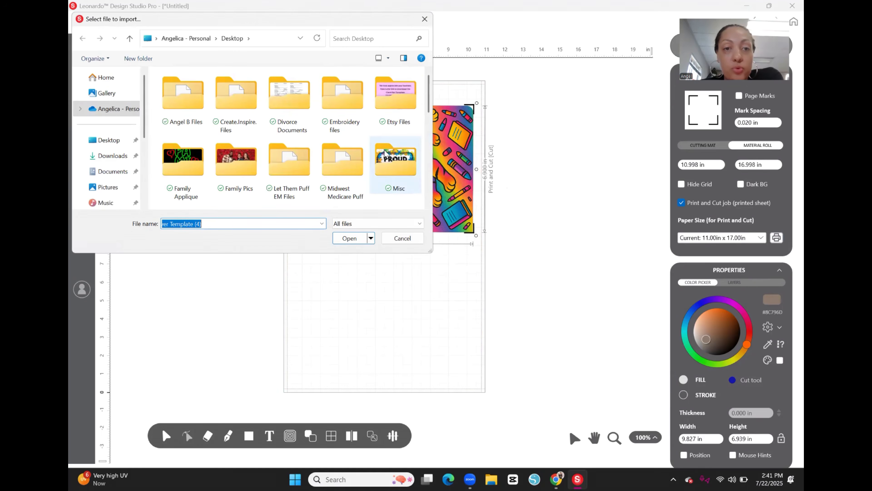
scroll(384, 153, "down", 10)
double_click(183, 161)
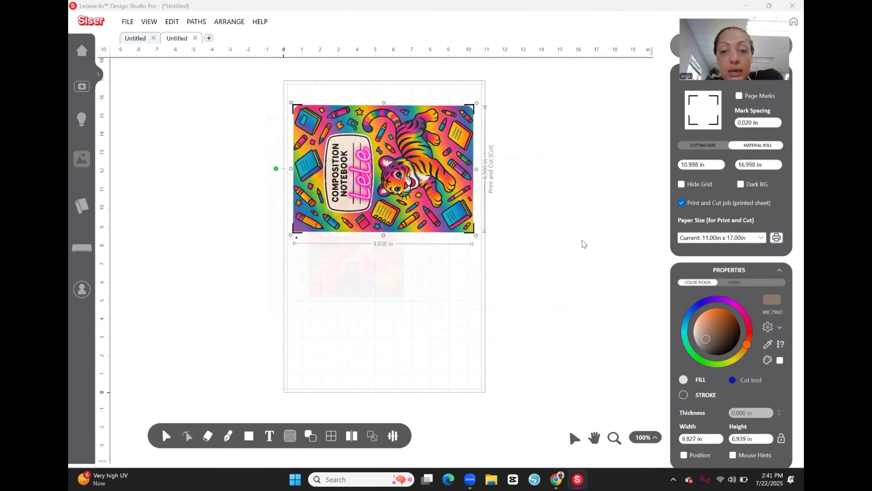
left_click(587, 359)
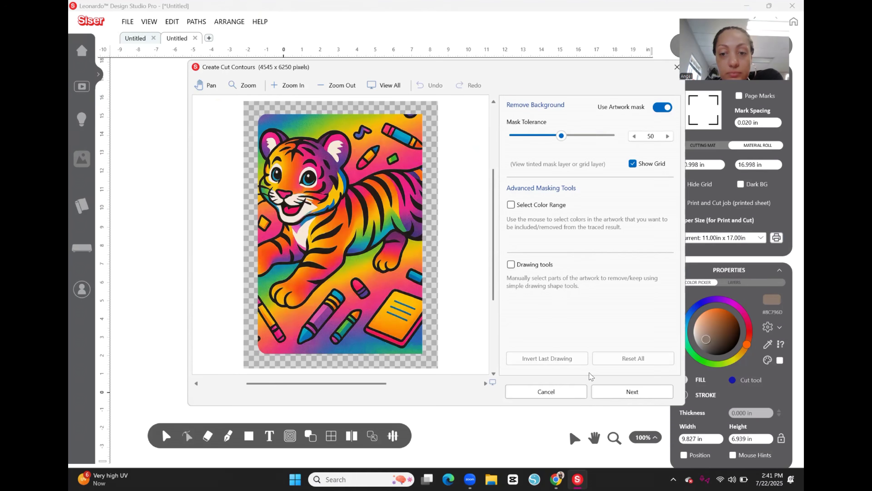
left_click(611, 392)
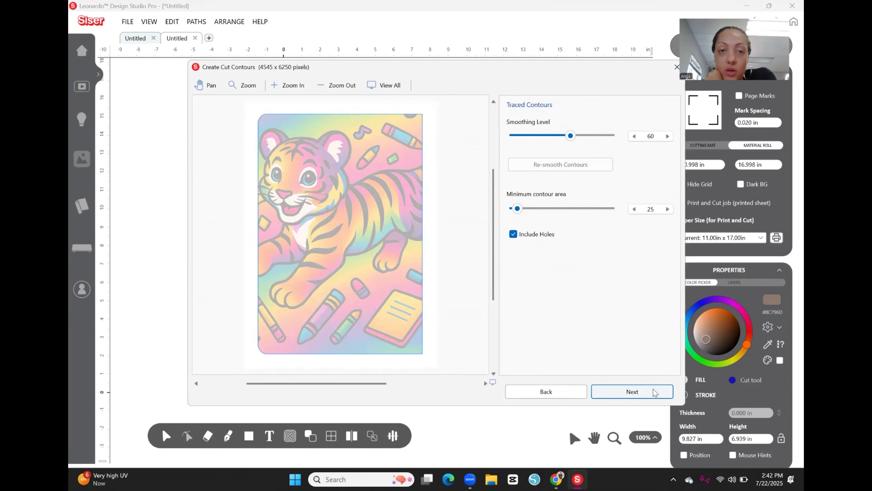
left_click(648, 396)
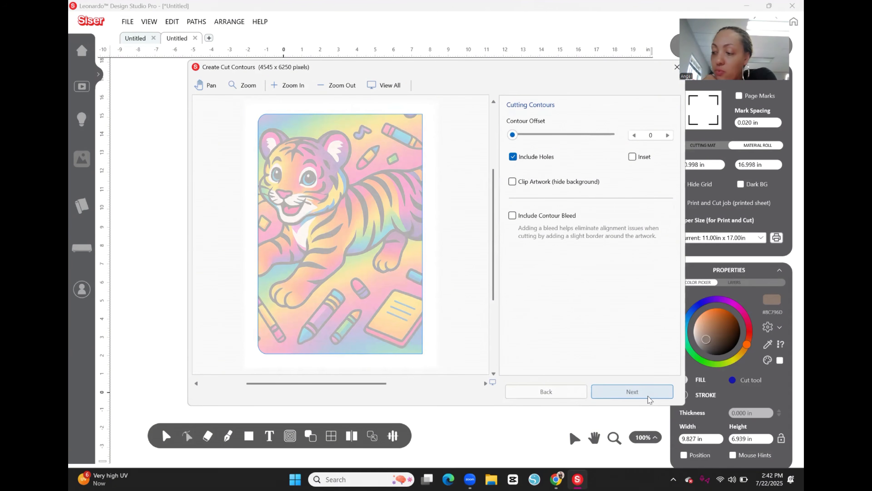
left_click(651, 390)
left_click(650, 390)
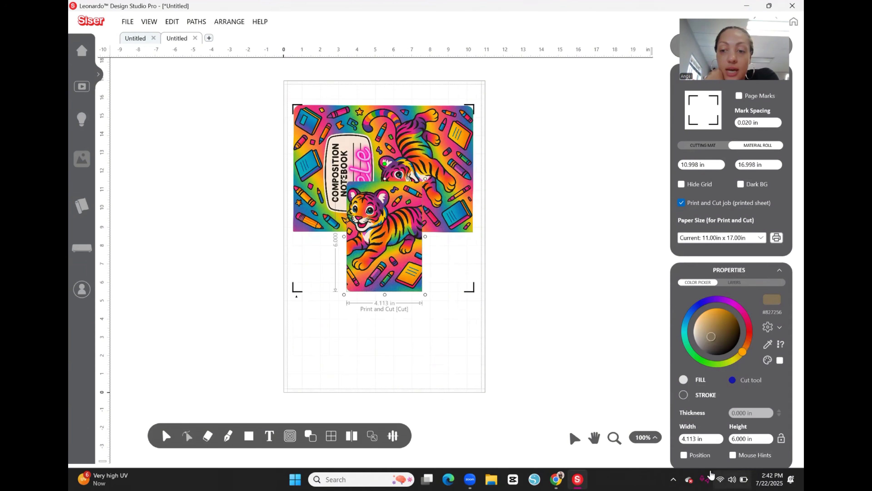
Step: Resize the back cover to 6.9 in wide and 9.8 in high
left_click(711, 440)
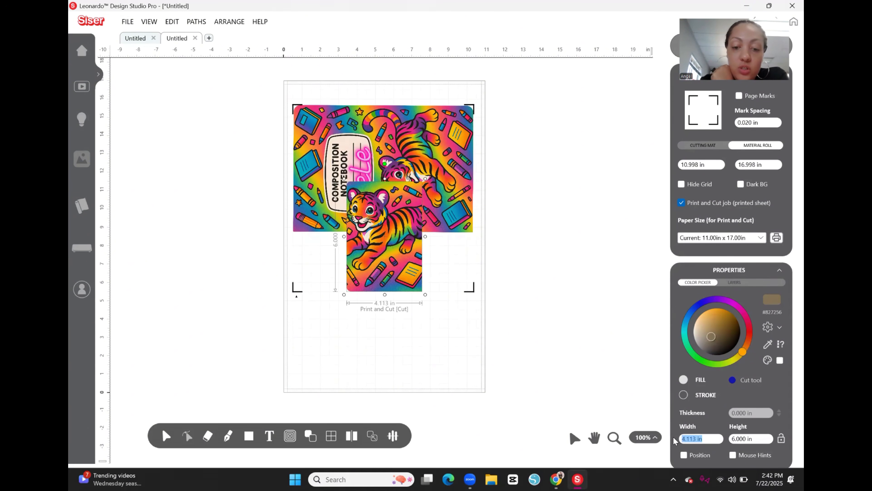
type("6.9")
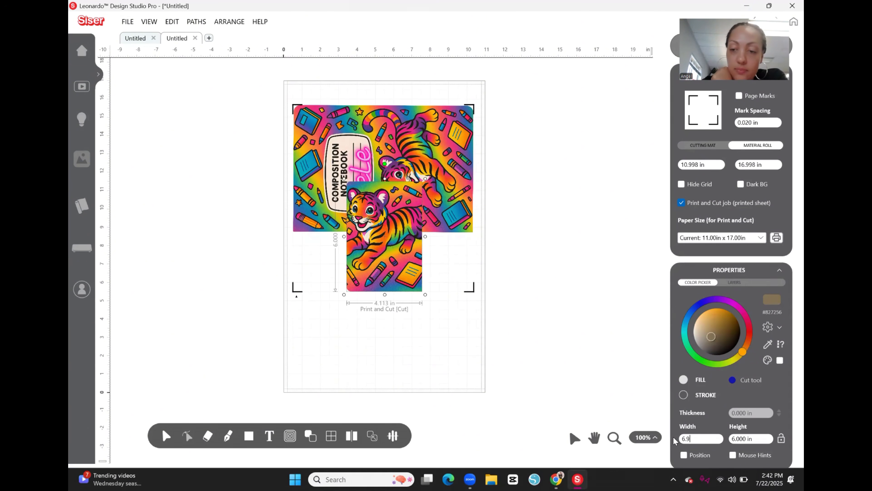
key("Return")
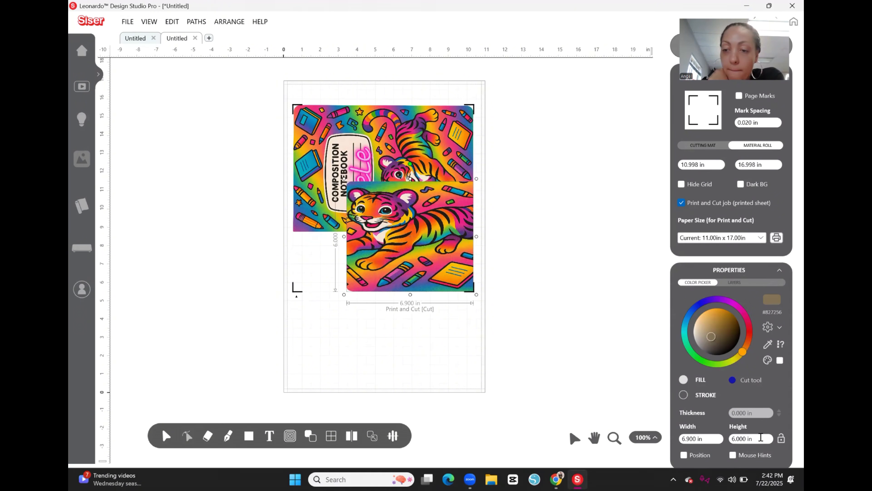
type("9.8")
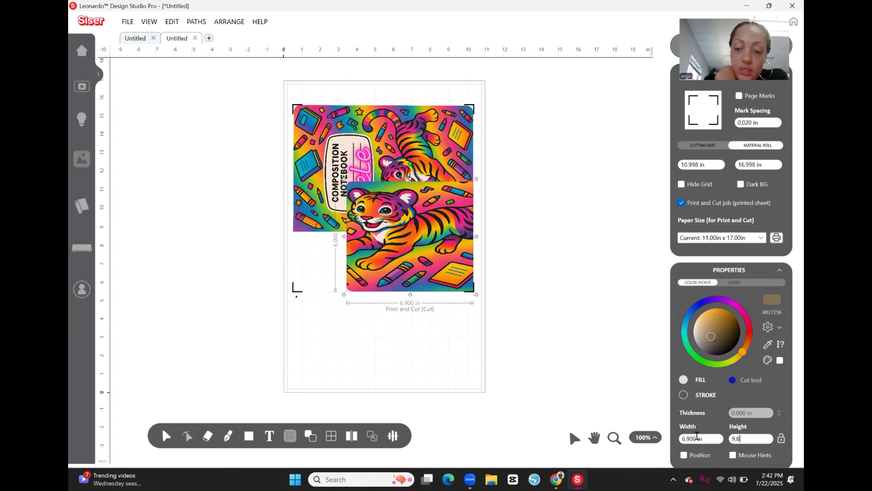
key("Return")
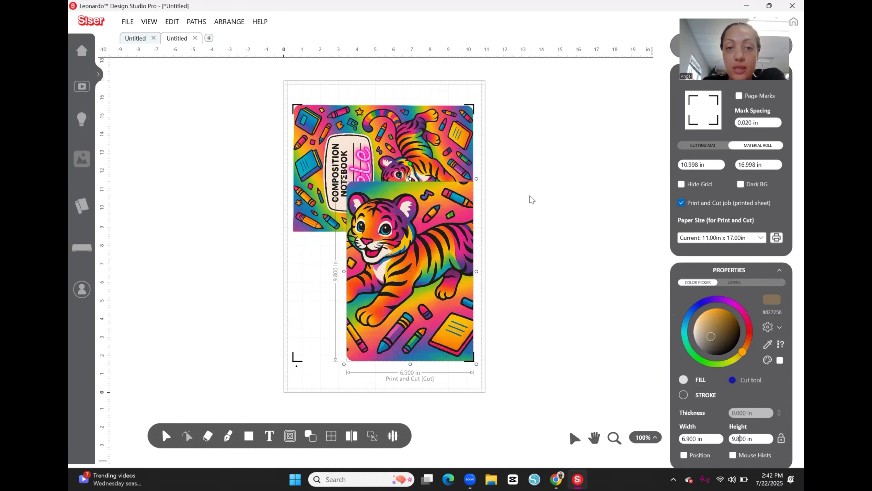
Step: Rotate the back cover about 90 degrees counterclockwise and arrange it below the front cover so both fit on the page
left_click_drag(412, 164, 309, 271)
left_click_drag(438, 281, 415, 324)
left_click_drag(415, 191, 417, 188)
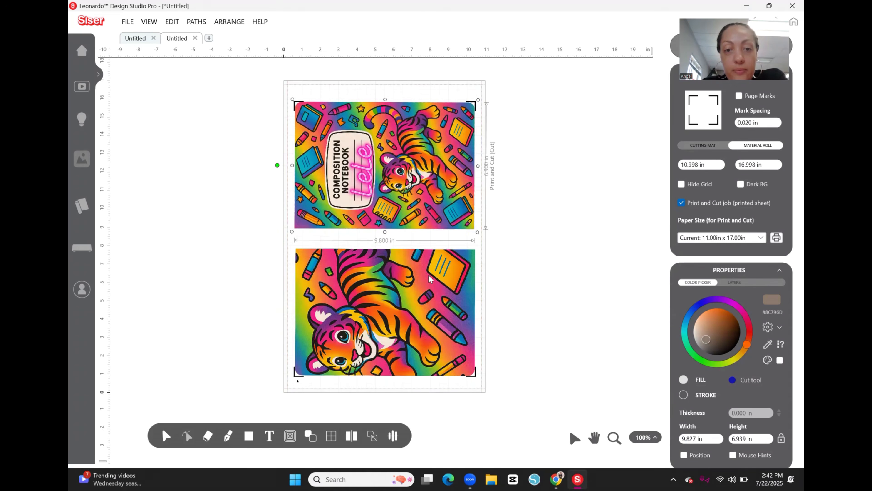
left_click(429, 274)
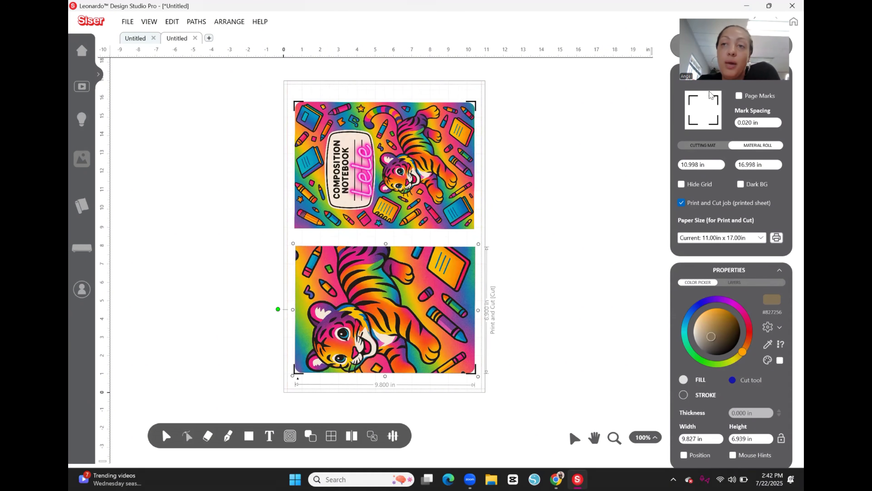
Step: Send all artwork that fits on the page as a Print and Cut job
left_click_drag(724, 14, 587, 38)
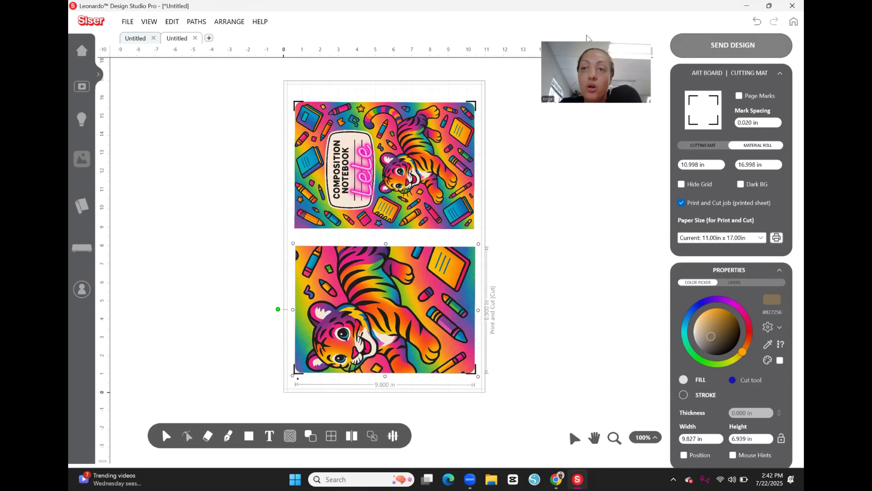
left_click(730, 54)
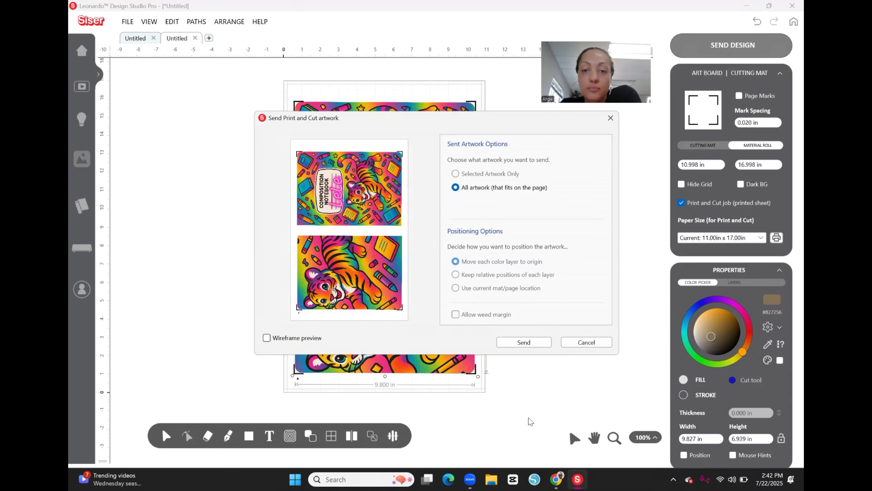
left_click(530, 340)
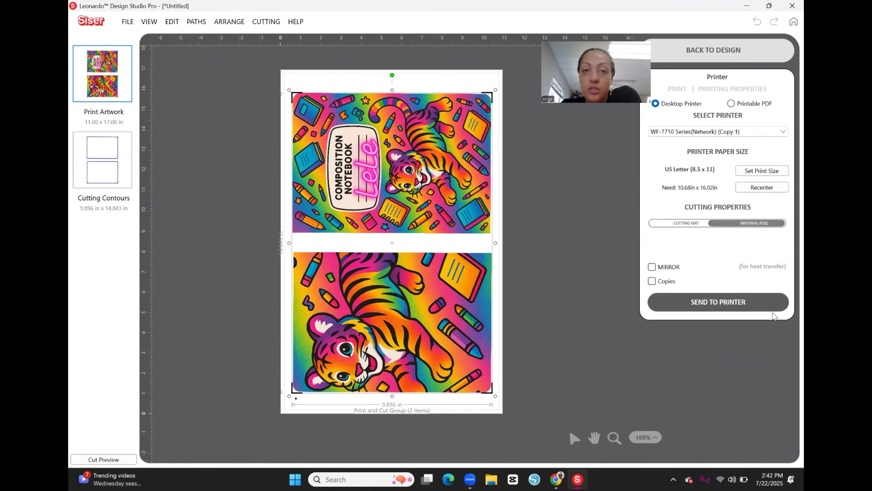
Step: Send the sheet to the desktop printer and accept borderless Tabloid (11 x 17 in), Premium Photo Paper Glossy and High quality in its properties
left_click(734, 313)
left_click(280, 72)
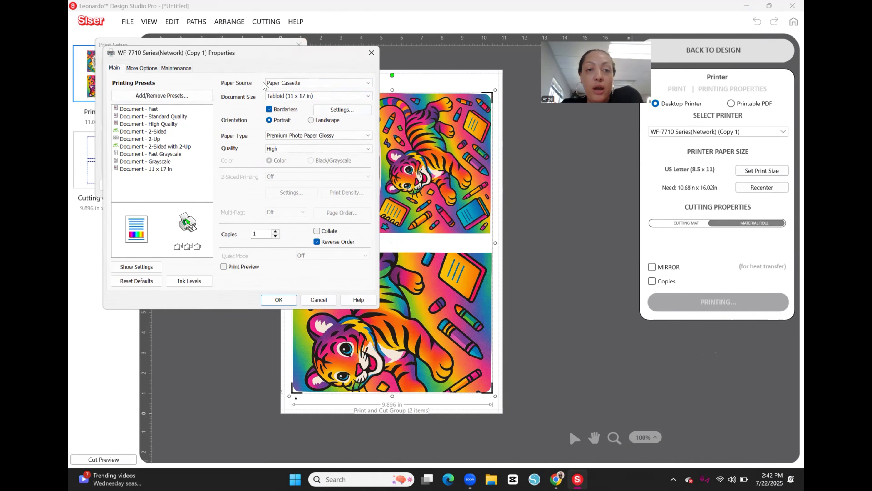
left_click(281, 299)
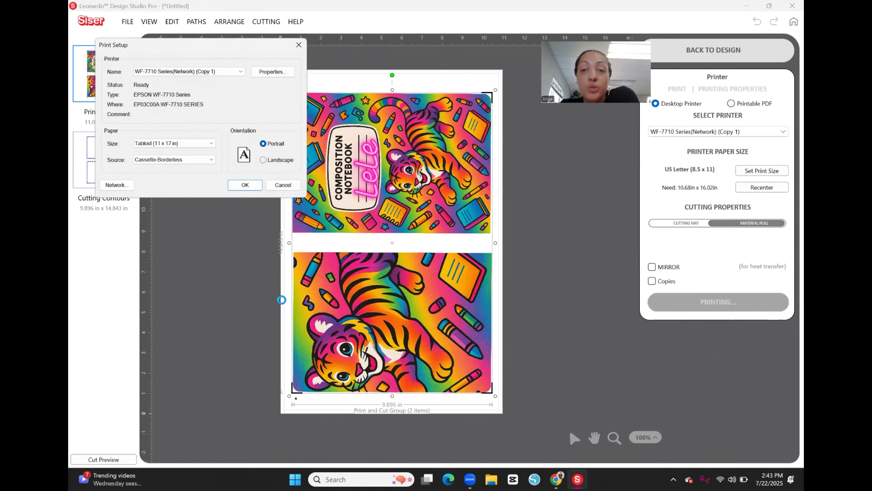